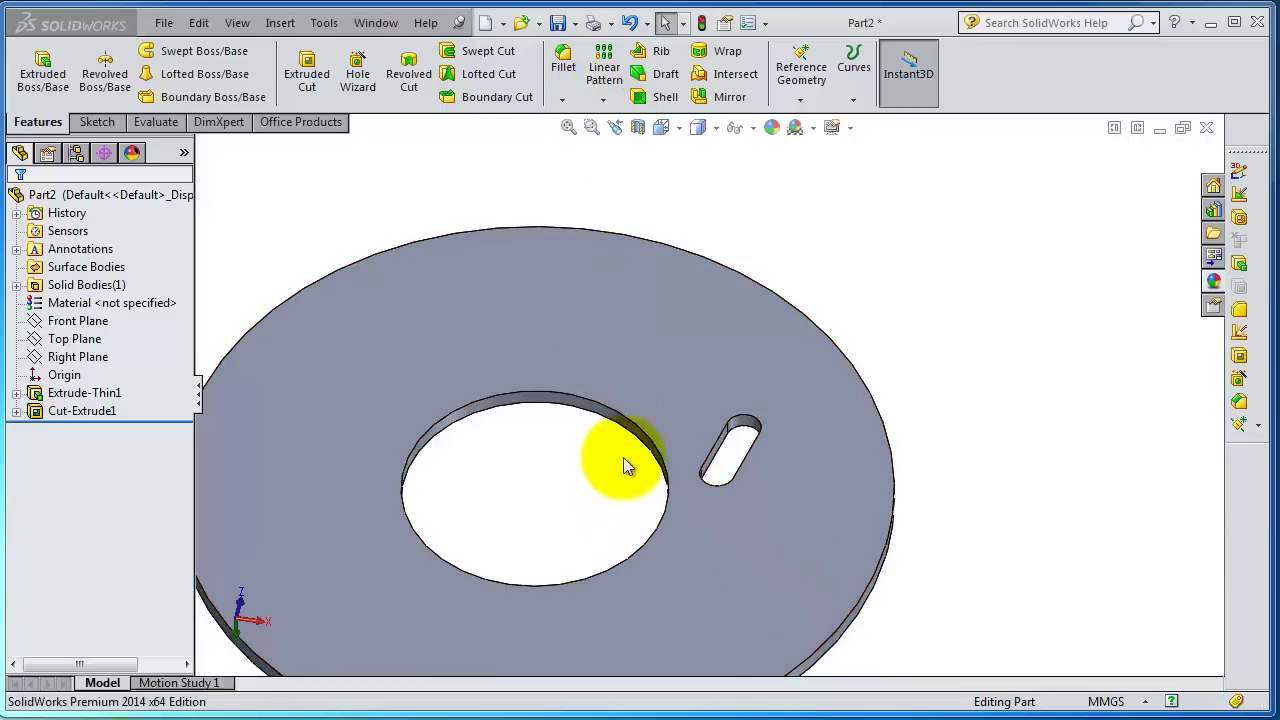
Step: Start a circular feature pattern using the central hole's circular edge as the rotation axis
{"action": "middle_click_drag", "start_coordinate": [623, 457], "coordinate": [597, 410]}
{"action": "scroll", "coordinate": [597, 410], "scroll_direction": "up", "scroll_amount": 4}
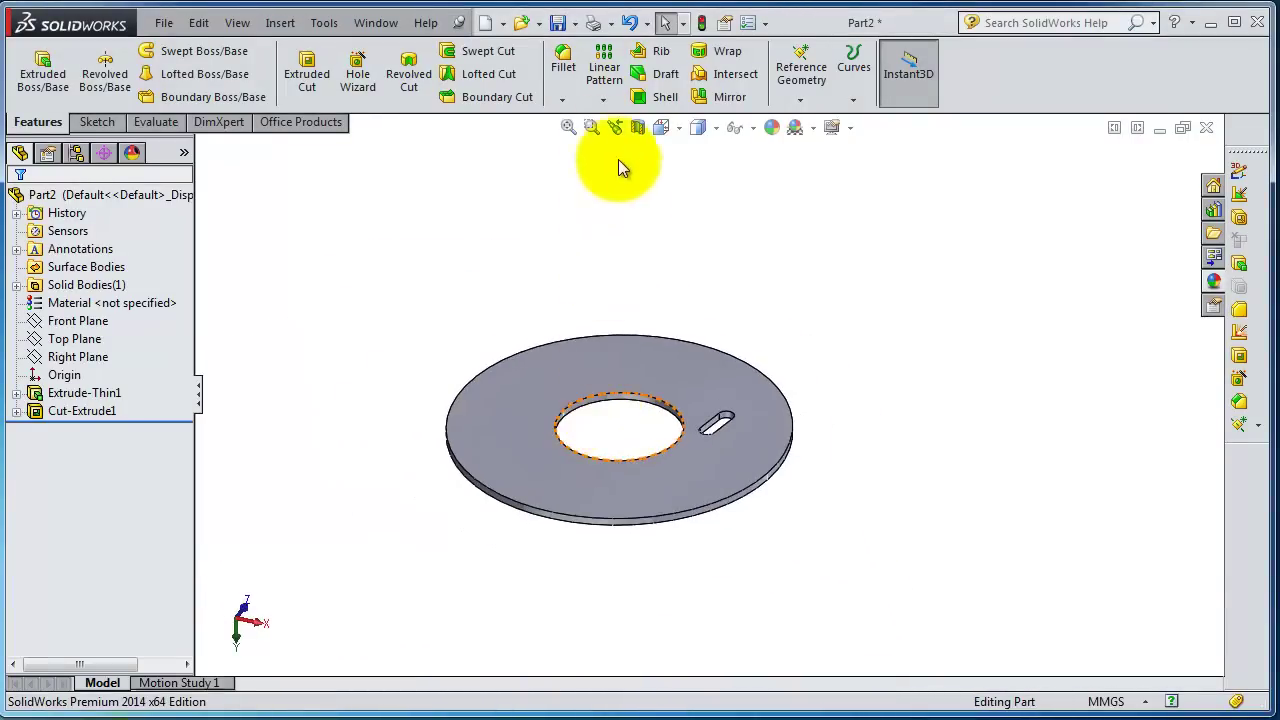
{"action": "left_click", "coordinate": [603, 101]}
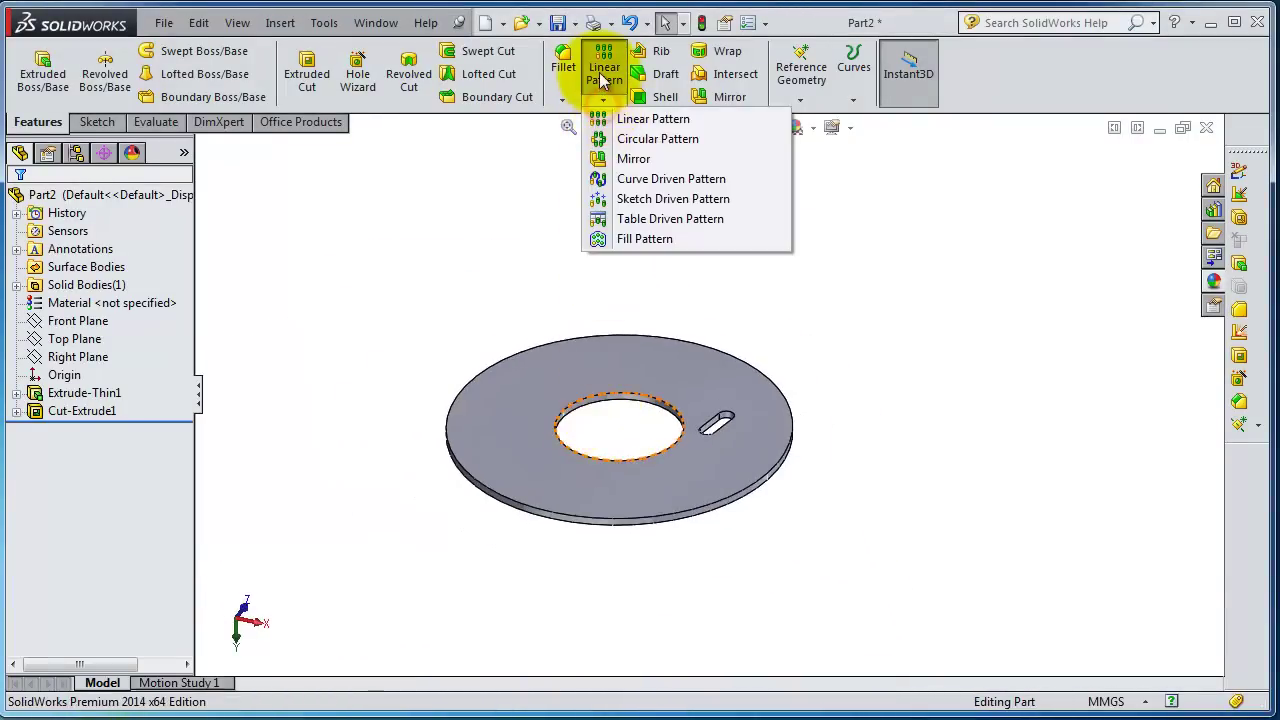
{"action": "left_click", "coordinate": [611, 147]}
{"action": "scroll", "coordinate": [787, 472], "scroll_direction": "down", "scroll_amount": 5}
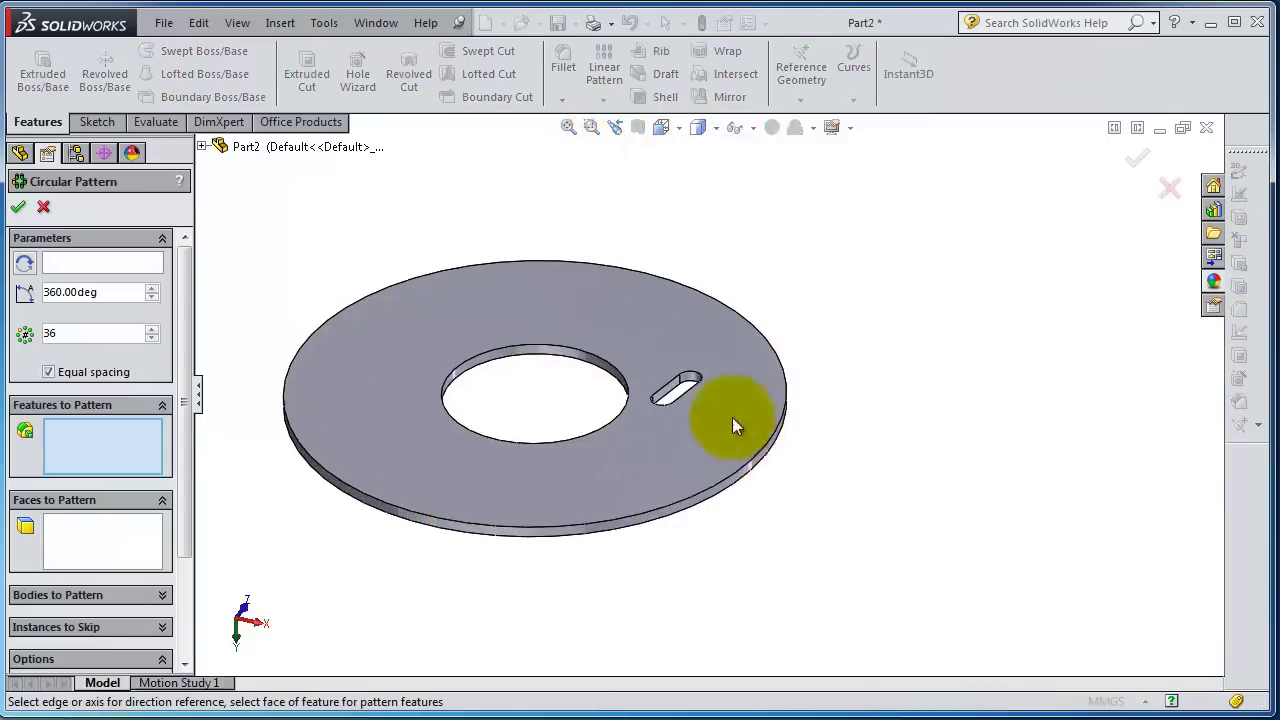
{"action": "middle_click_drag", "start_coordinate": [543, 429], "coordinate": [575, 210]}
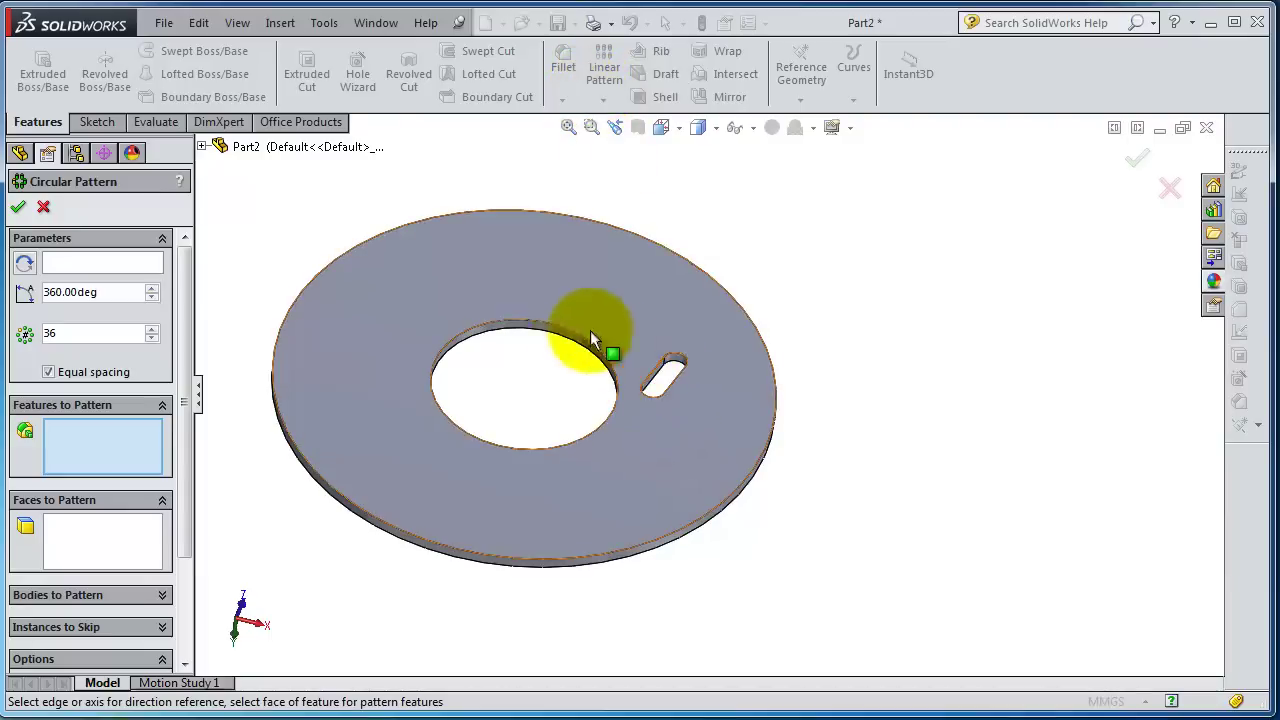
{"action": "middle_click_drag", "start_coordinate": [532, 352], "coordinate": [533, 356]}
{"action": "scroll", "coordinate": [493, 347], "scroll_direction": "down", "scroll_amount": 1}
{"action": "scroll", "coordinate": [527, 319], "scroll_direction": "up", "scroll_amount": 1}
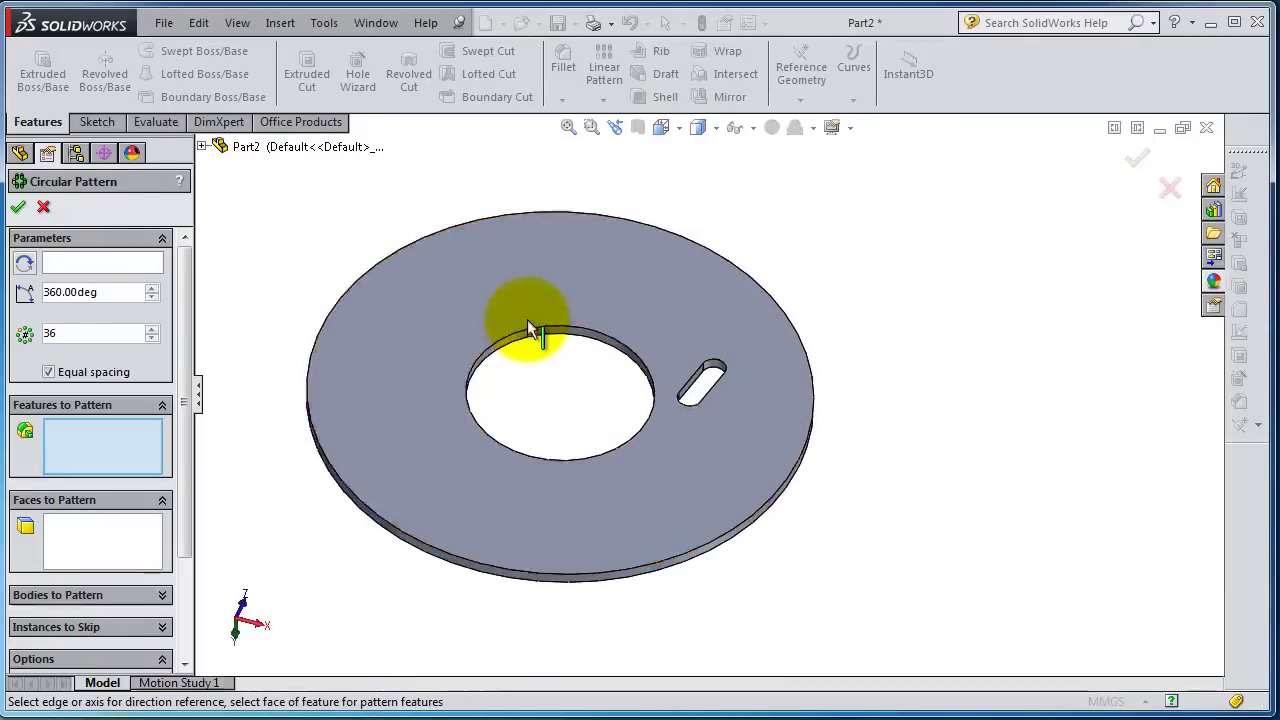
{"action": "scroll", "coordinate": [527, 319], "scroll_direction": "down", "scroll_amount": 1}
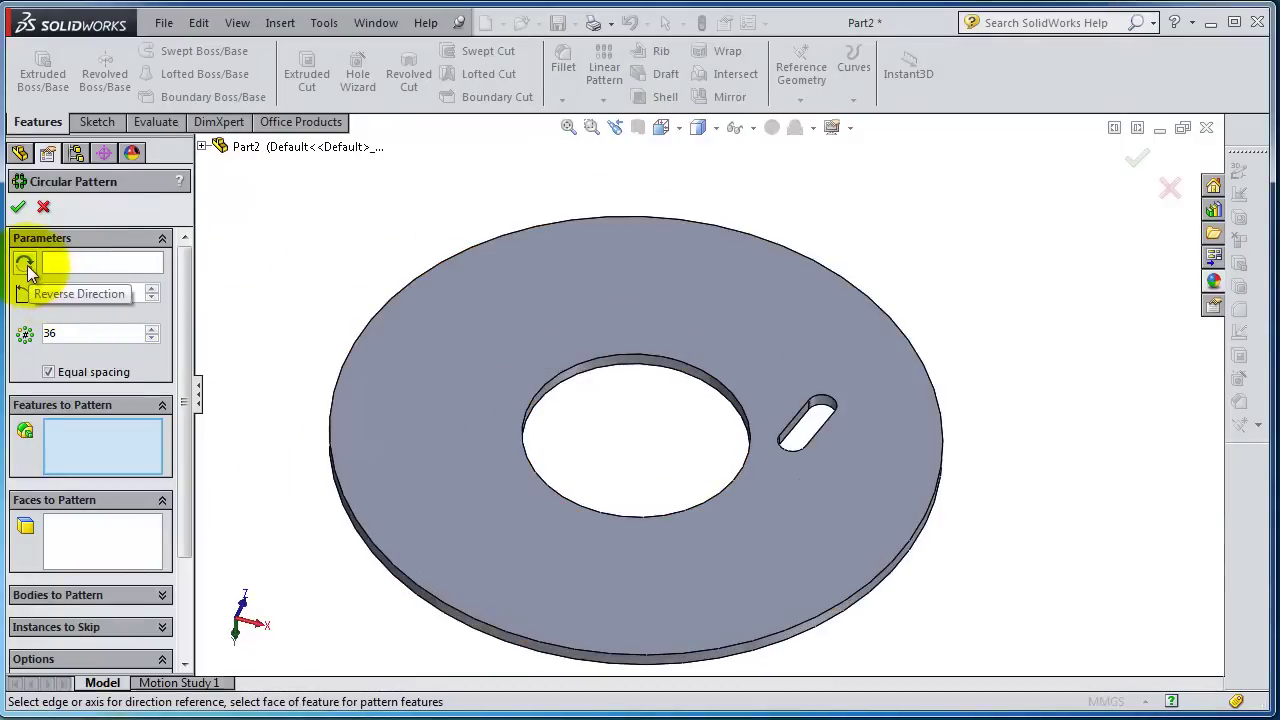
{"action": "left_click", "coordinate": [82, 265]}
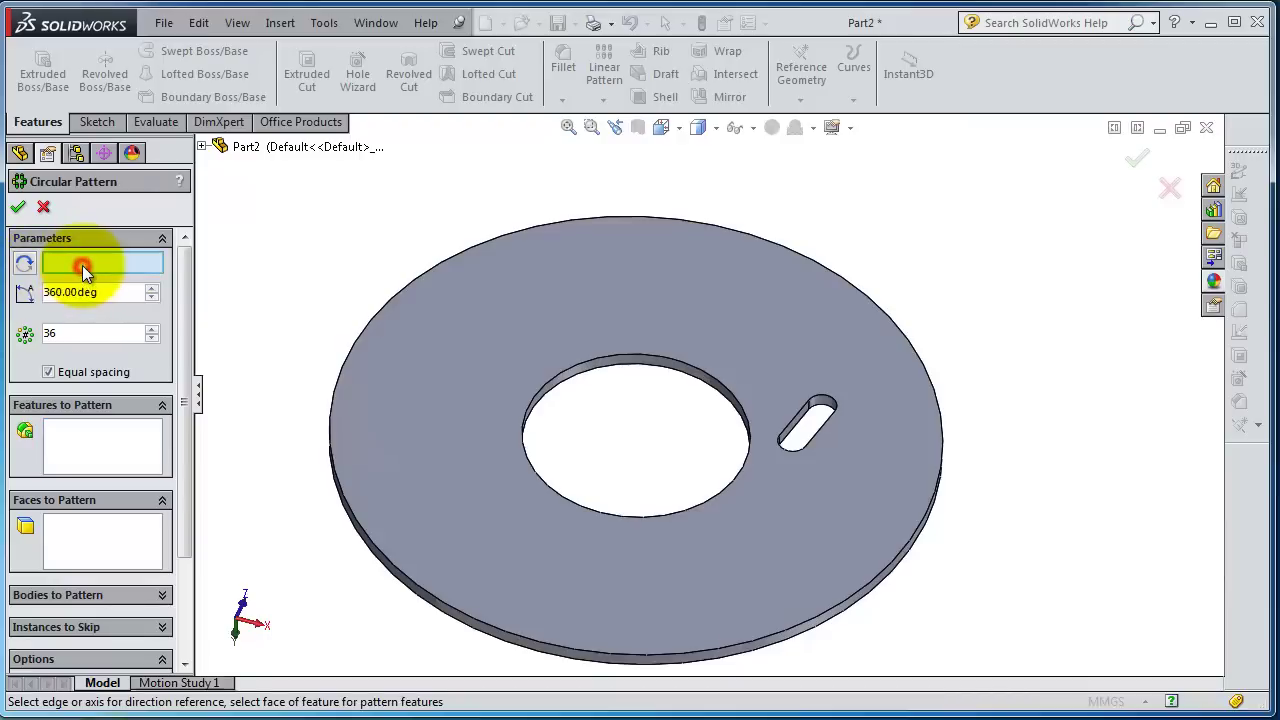
{"action": "left_click", "coordinate": [733, 400]}
{"action": "scroll", "coordinate": [700, 410], "scroll_direction": "down", "scroll_amount": 2}
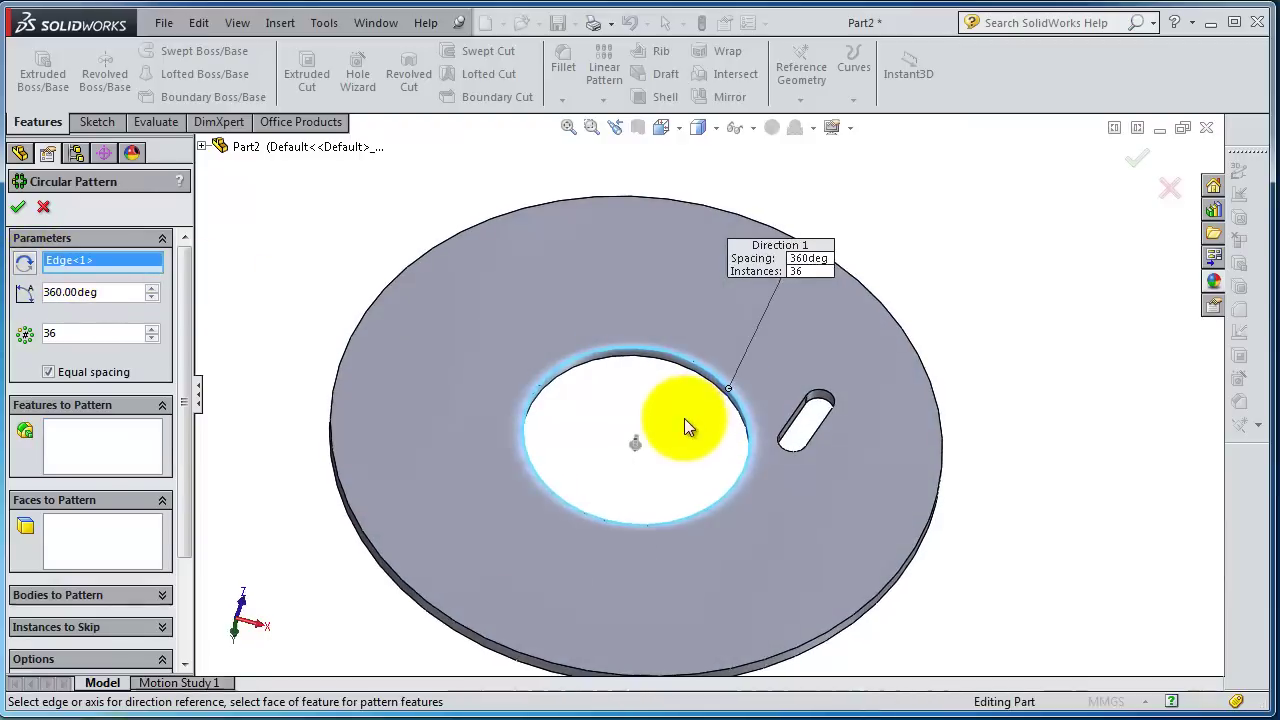
{"action": "scroll", "coordinate": [667, 369], "scroll_direction": "down", "scroll_amount": 3}
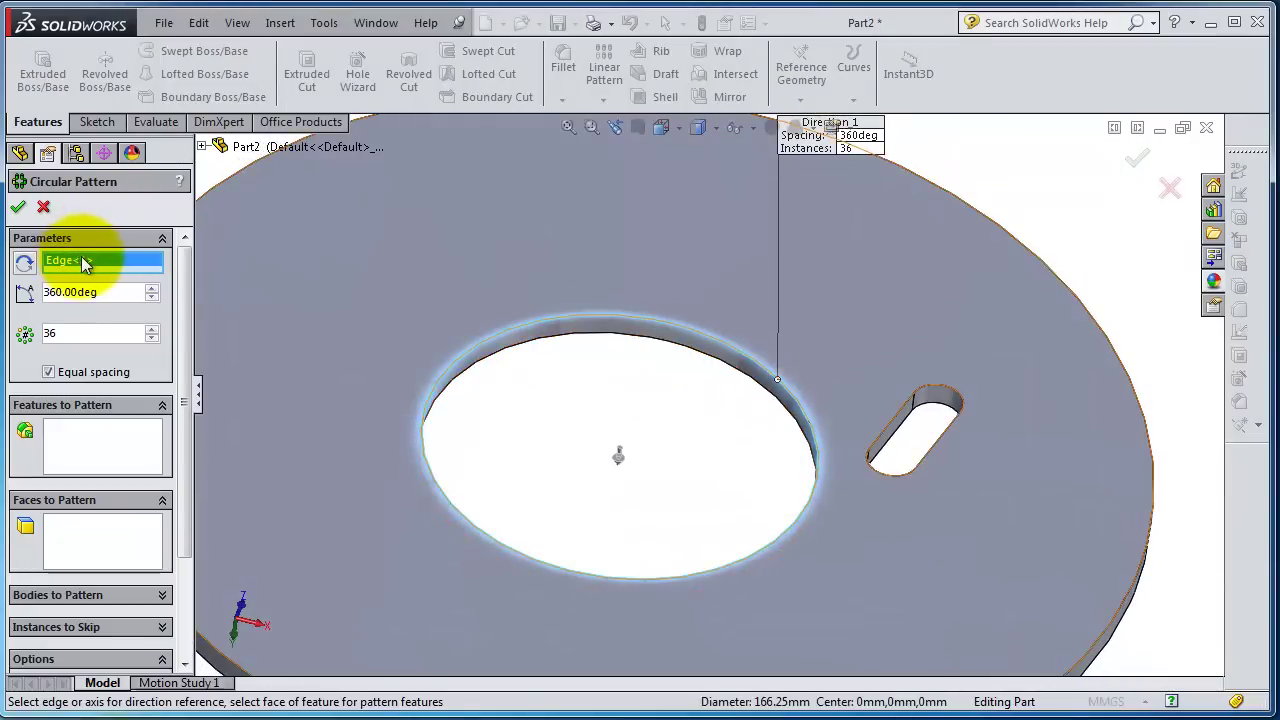
Step: Change the circular pattern's rotation reference to the inner cylindrical face of the central hole
{"action": "left_click", "coordinate": [641, 329]}
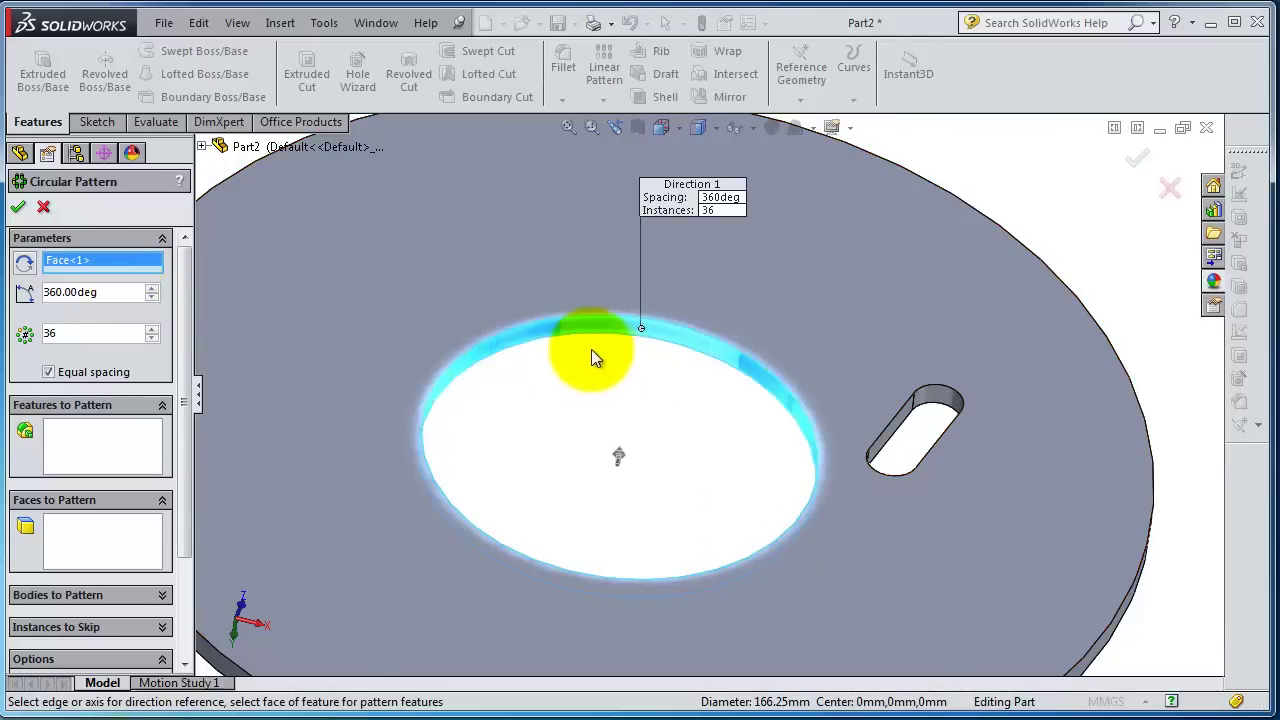
{"action": "scroll", "coordinate": [585, 352], "scroll_direction": "up", "scroll_amount": 2}
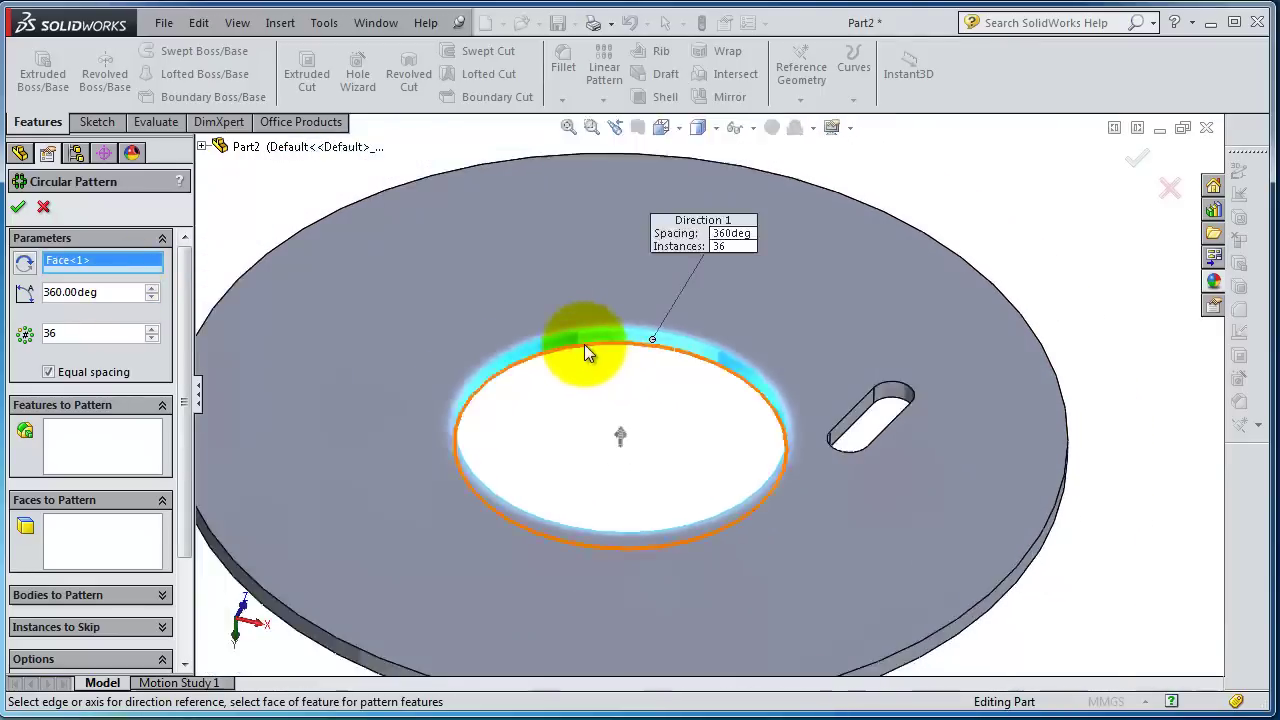
{"action": "scroll", "coordinate": [584, 352], "scroll_direction": "up", "scroll_amount": 1}
{"action": "scroll", "coordinate": [955, 562], "scroll_direction": "down", "scroll_amount": 3}
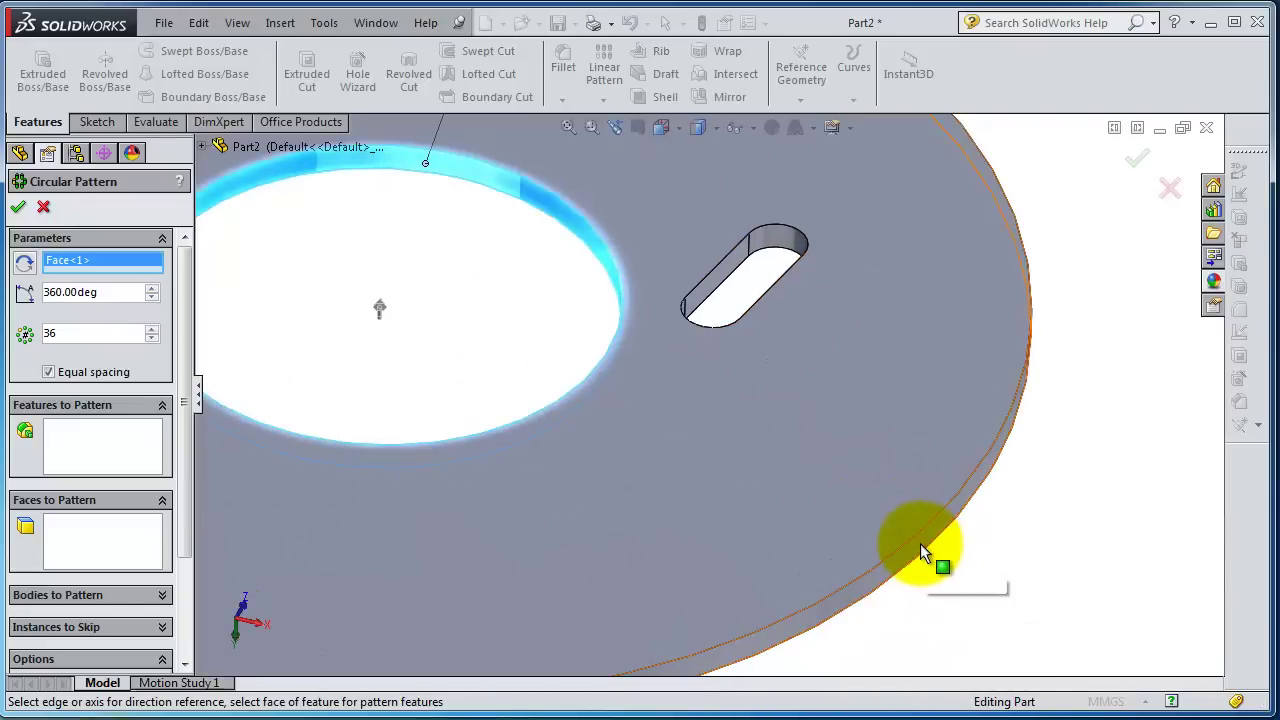
Step: Use the disc's outer cylindrical face as the pattern's rotation reference and set the number of instances to 10
{"action": "left_click", "coordinate": [920, 543]}
{"action": "scroll", "coordinate": [634, 494], "scroll_direction": "up", "scroll_amount": 3}
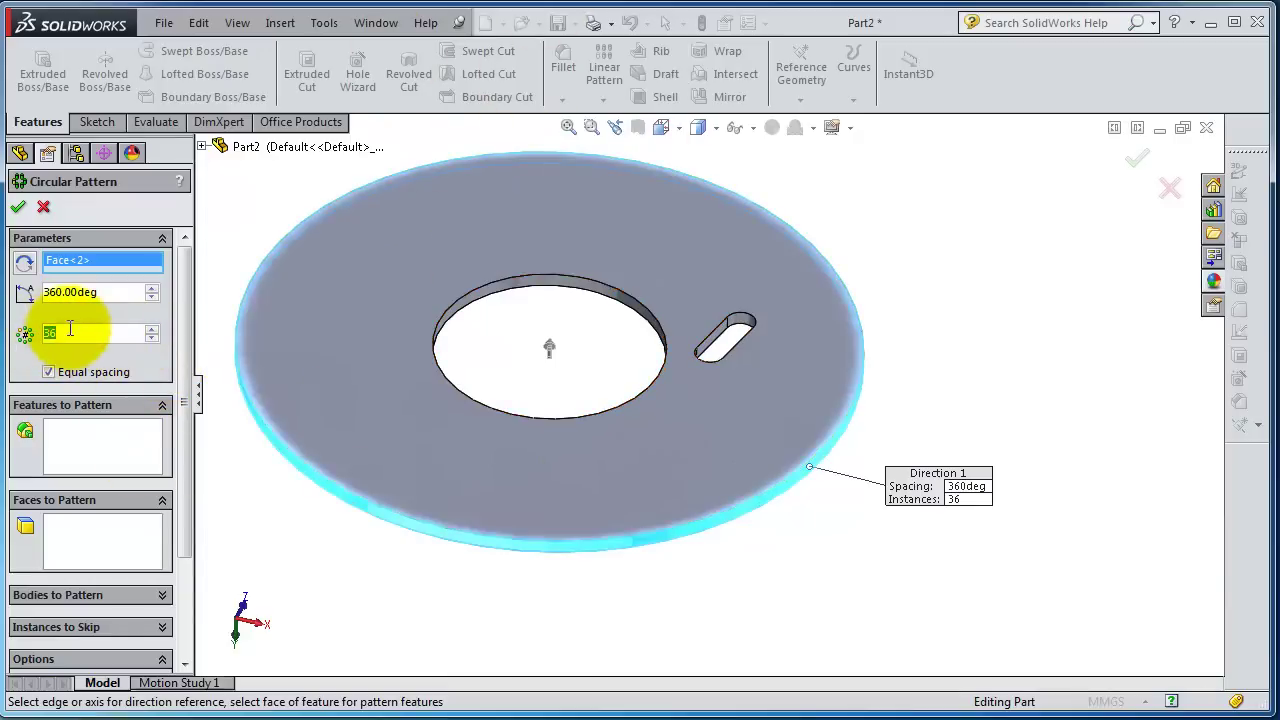
{"action": "type", "text": "10"}
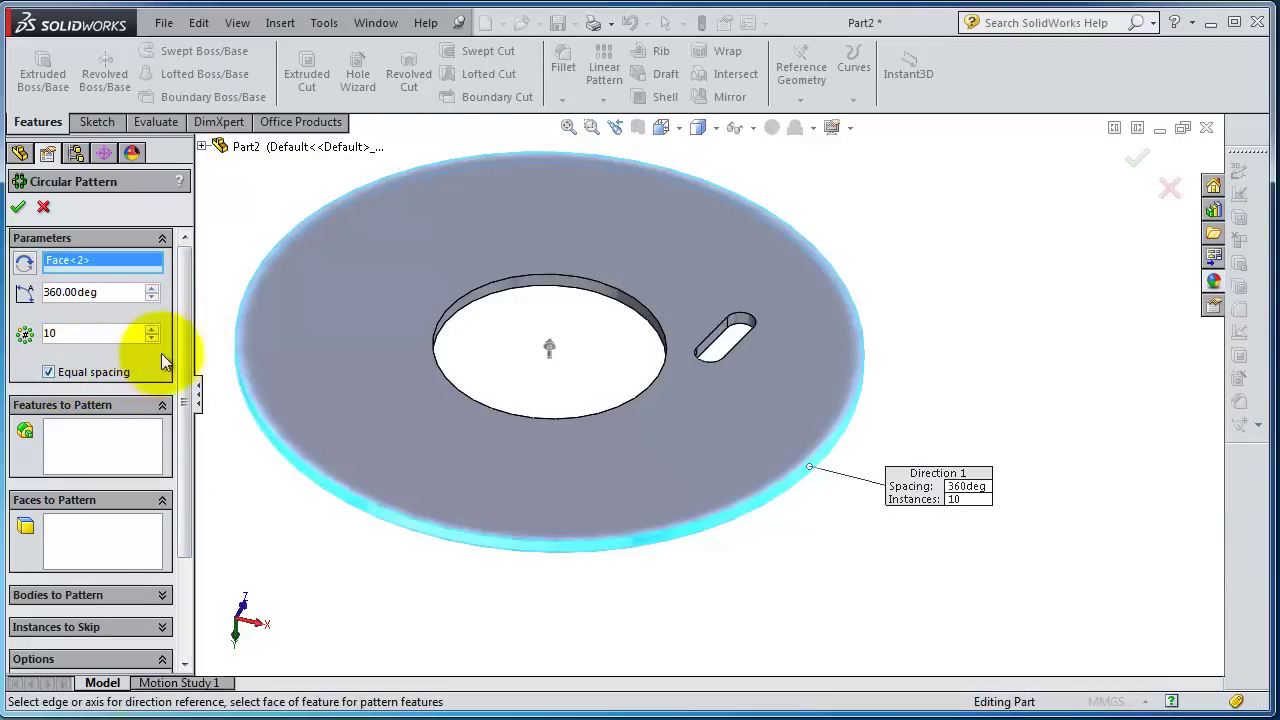
Step: Choose the slot cut Cut-Extrude1 as the feature to pattern and complete the circular pattern without skipping any instances
{"action": "left_click_drag", "start_coordinate": [181, 357], "coordinate": [171, 414]}
{"action": "left_click", "coordinate": [92, 365]}
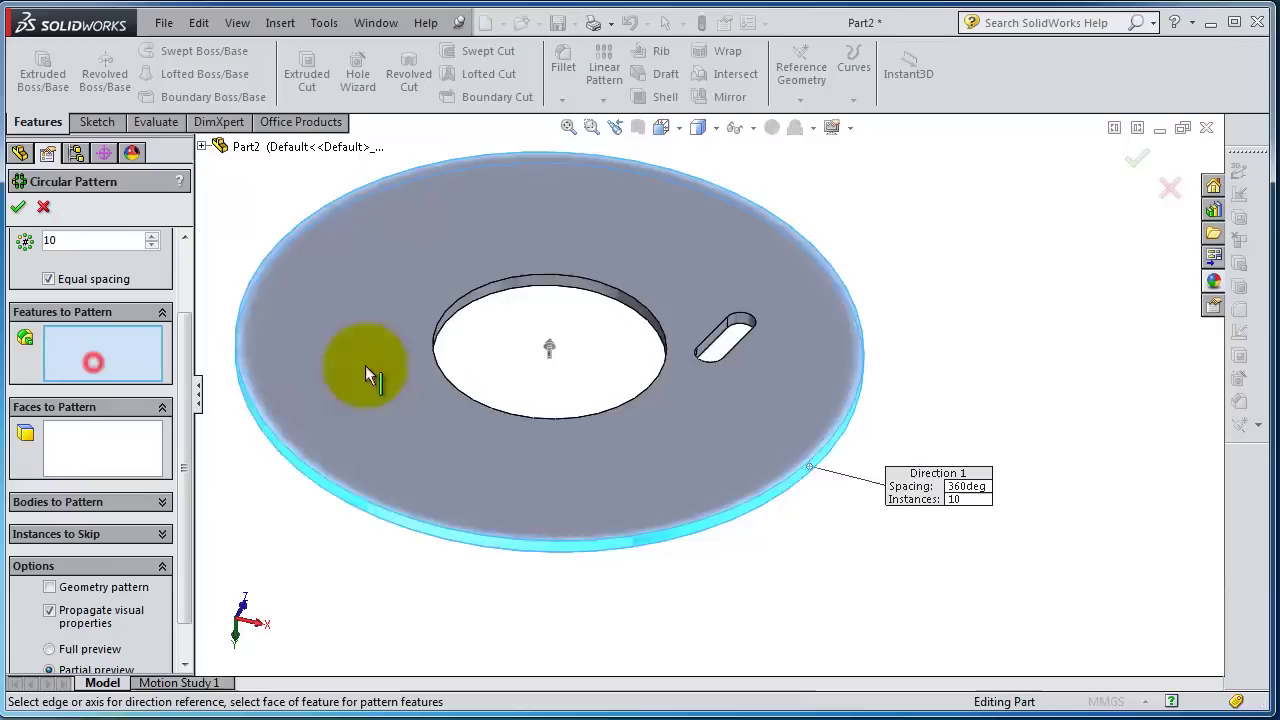
{"action": "left_click", "coordinate": [201, 147]}
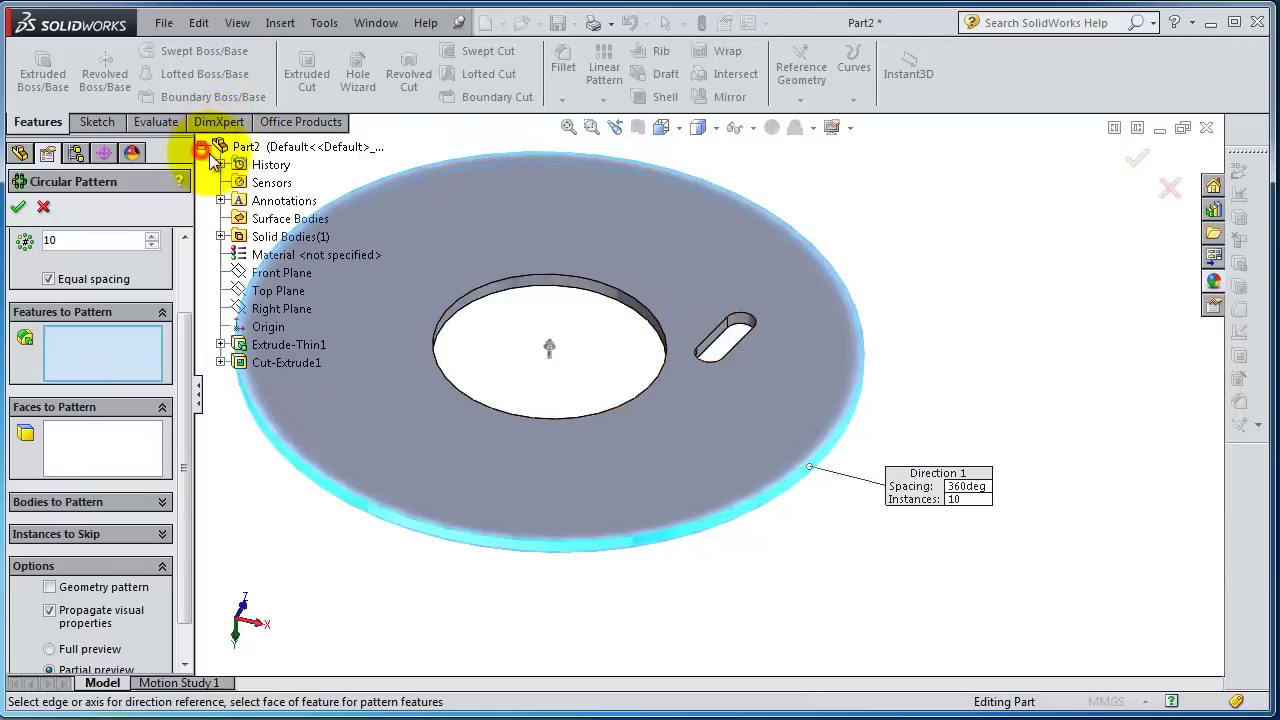
{"action": "left_click", "coordinate": [271, 364]}
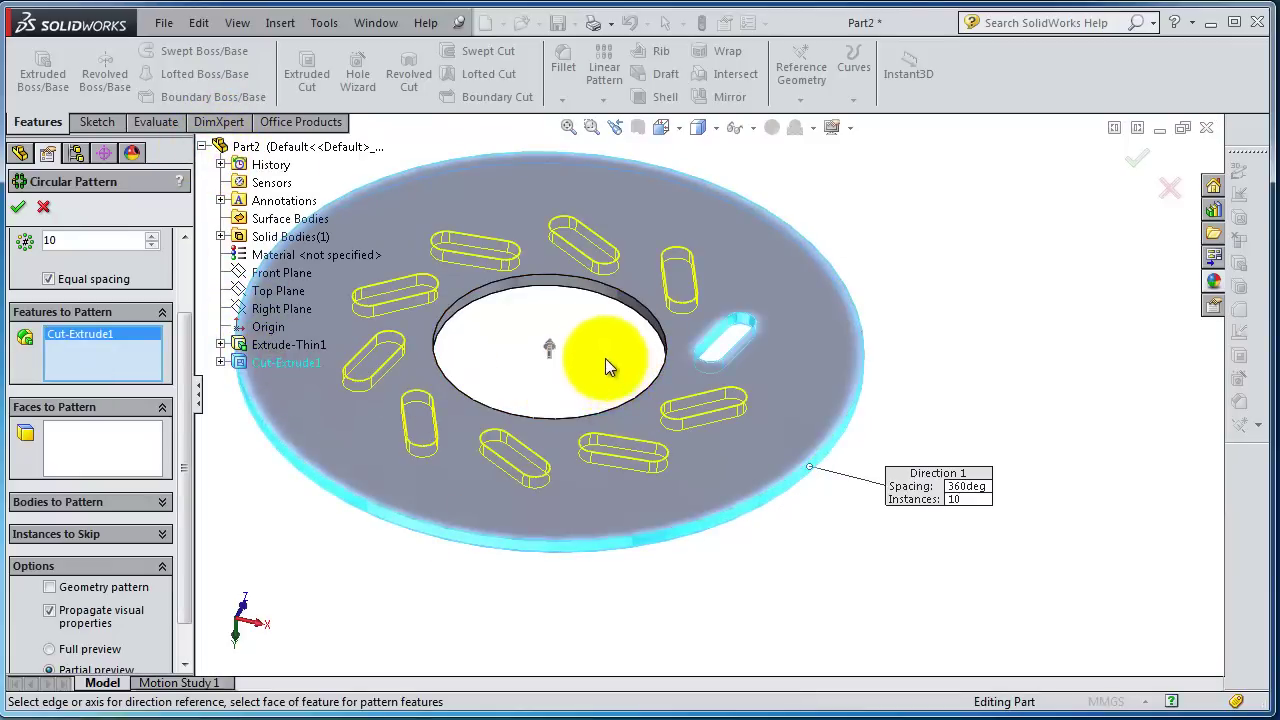
{"action": "mouse_move", "coordinate": [605, 358]}
{"action": "middle_mouse_down"}
{"action": "mouse_move", "coordinate": [615, 450]}
{"action": "mouse_move", "coordinate": [603, 446]}
{"action": "mouse_move", "coordinate": [597, 368]}
{"action": "mouse_move", "coordinate": [601, 355]}
{"action": "mouse_move", "coordinate": [620, 360]}
{"action": "mouse_move", "coordinate": [600, 346]}
{"action": "middle_mouse_up"}
{"action": "scroll", "coordinate": [623, 383], "scroll_direction": "down", "scroll_amount": 2}
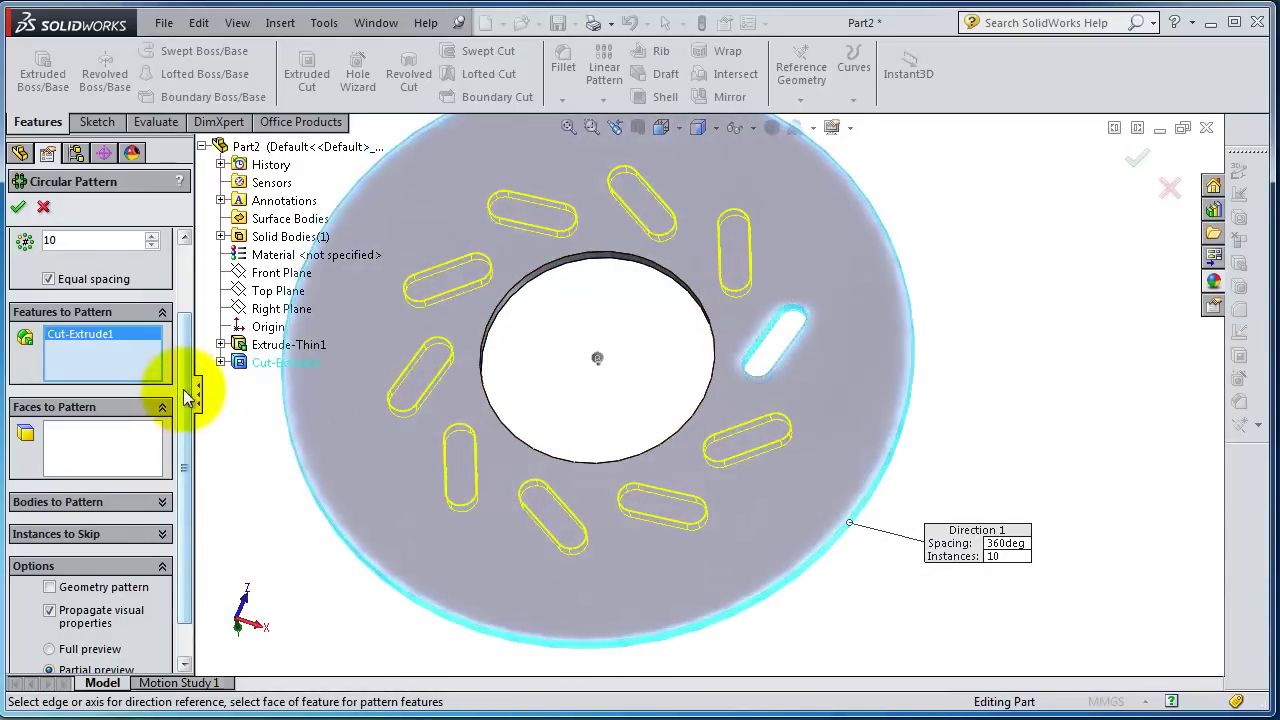
{"action": "left_click_drag", "start_coordinate": [189, 386], "coordinate": [197, 433]}
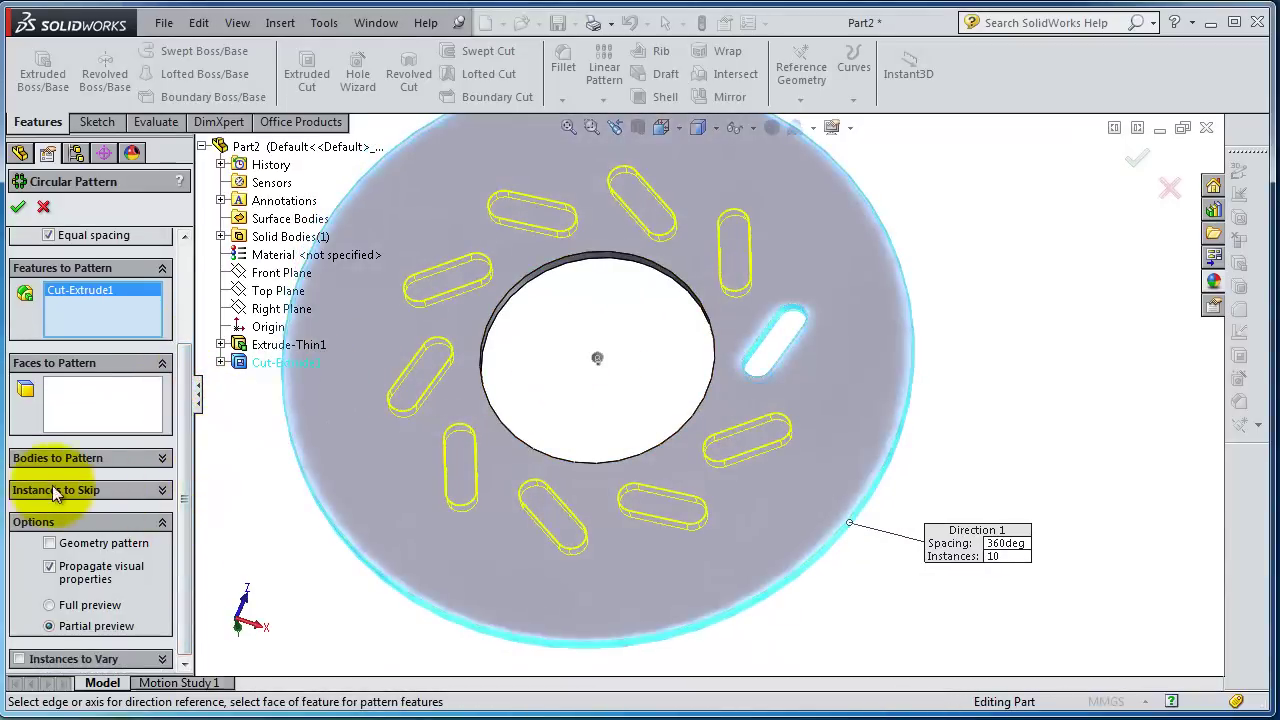
{"action": "left_click", "coordinate": [163, 489]}
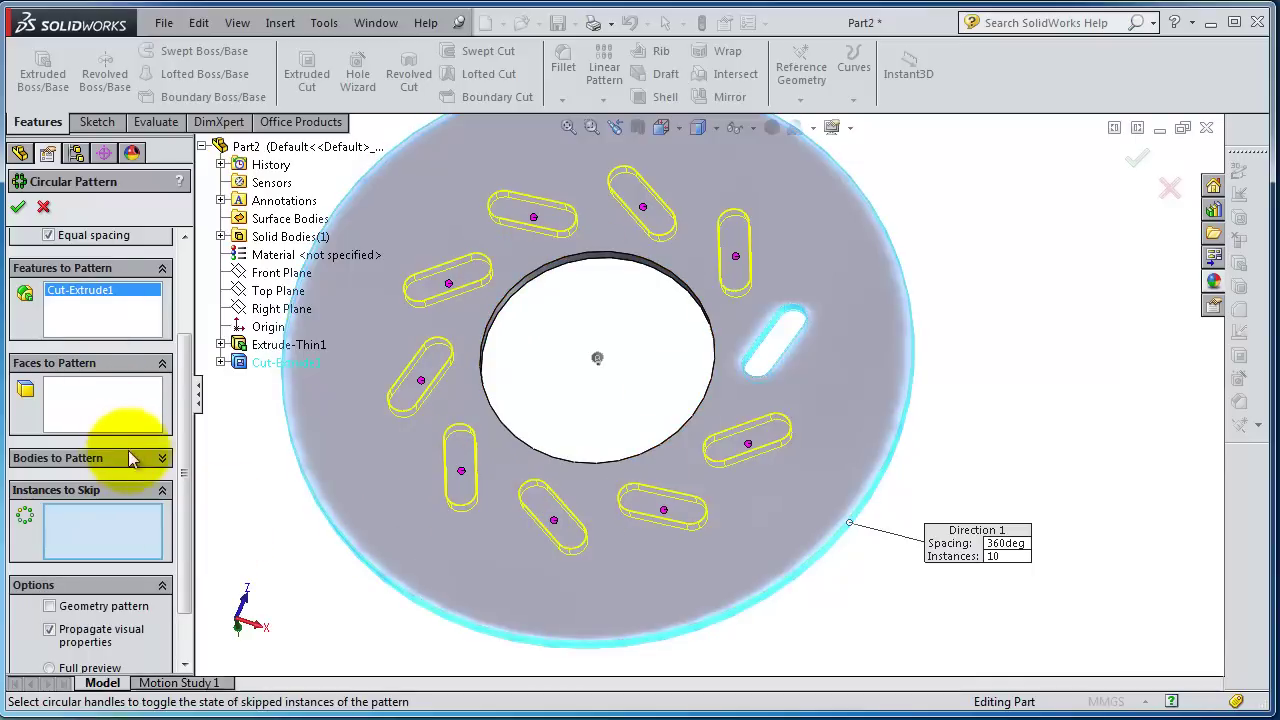
{"action": "left_click", "coordinate": [18, 206]}
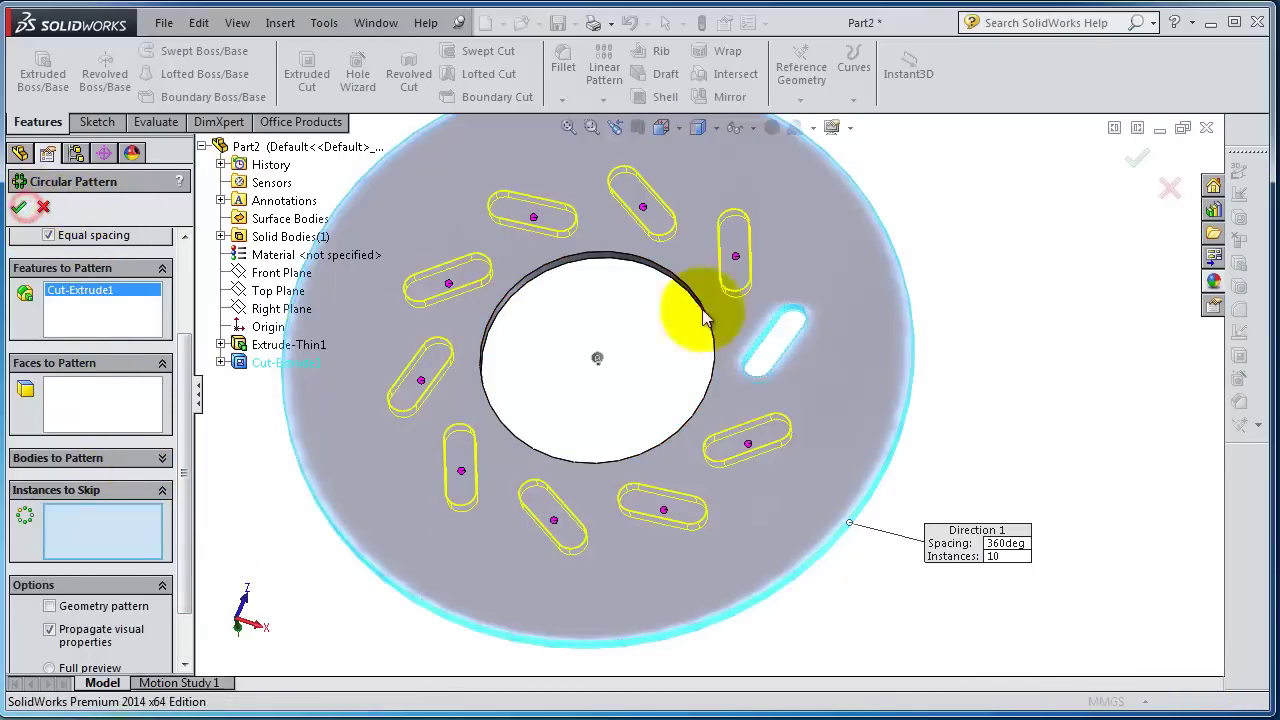
Step: Examine the patterned slots around the disc's central hole
{"action": "middle_click_drag", "start_coordinate": [603, 351], "coordinate": [663, 450]}
{"action": "scroll", "coordinate": [832, 521], "scroll_direction": "up", "scroll_amount": 2}
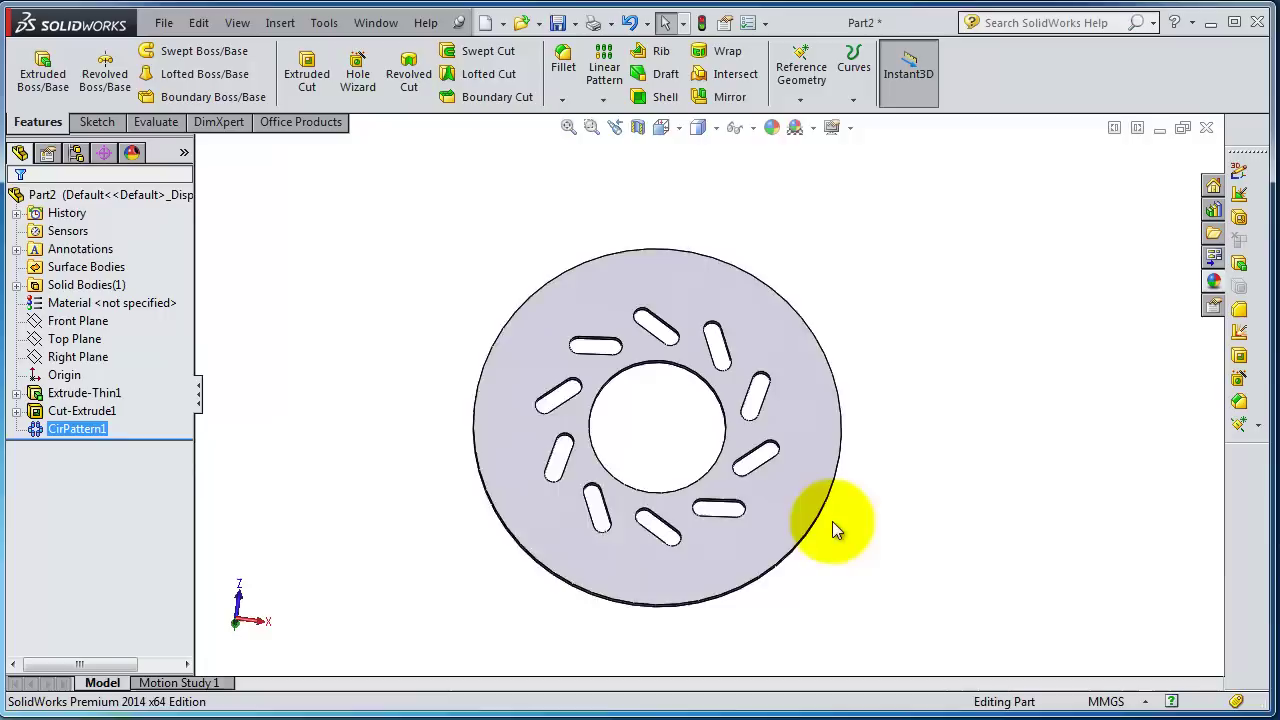
{"action": "scroll", "coordinate": [833, 523], "scroll_direction": "down", "scroll_amount": 3}
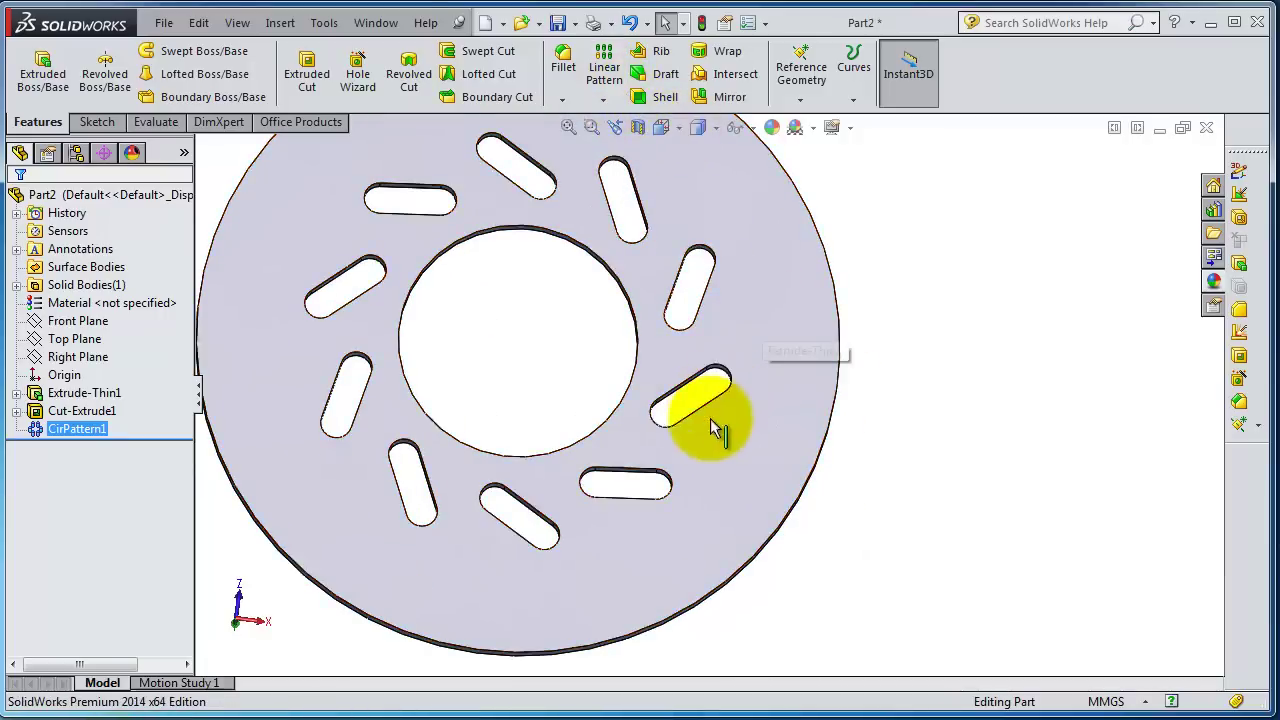
{"action": "scroll", "coordinate": [699, 304], "scroll_direction": "up", "scroll_amount": 2}
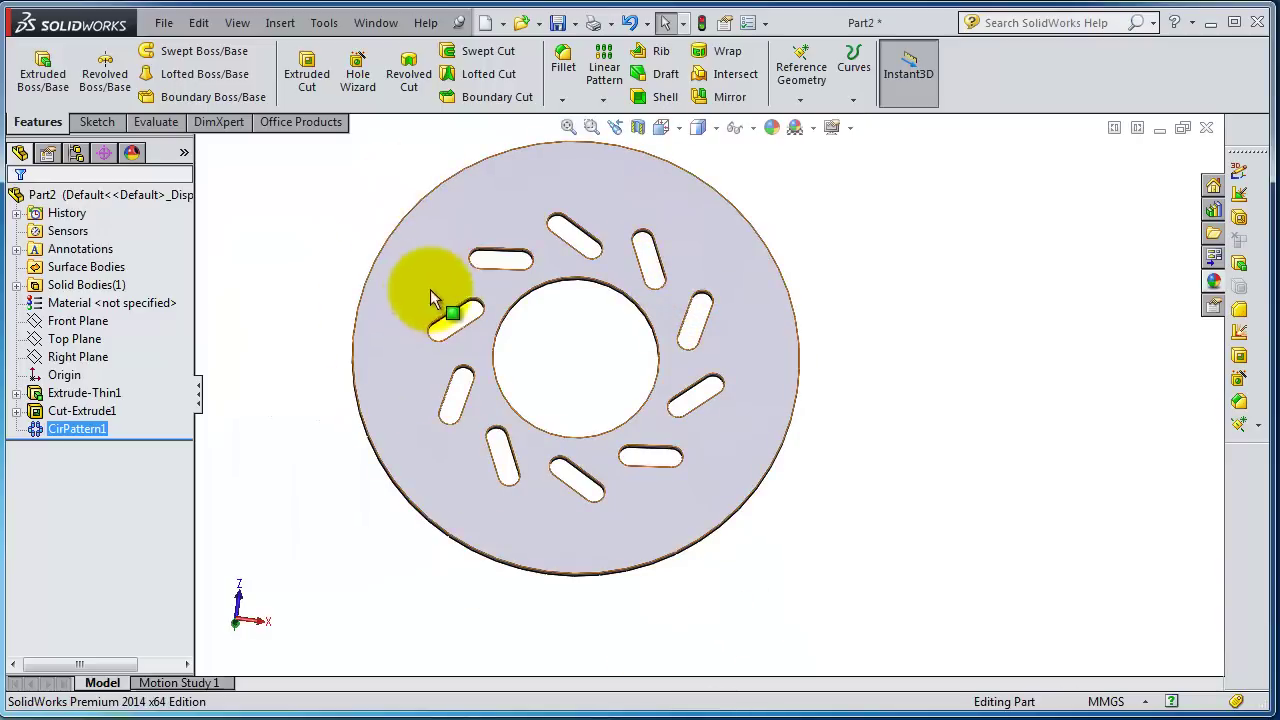
{"action": "middle_click_drag", "start_coordinate": [691, 300], "coordinate": [572, 279]}
{"action": "scroll", "coordinate": [572, 279], "scroll_direction": "down", "scroll_amount": 2}
{"action": "scroll", "coordinate": [753, 540], "scroll_direction": "down", "scroll_amount": 1}
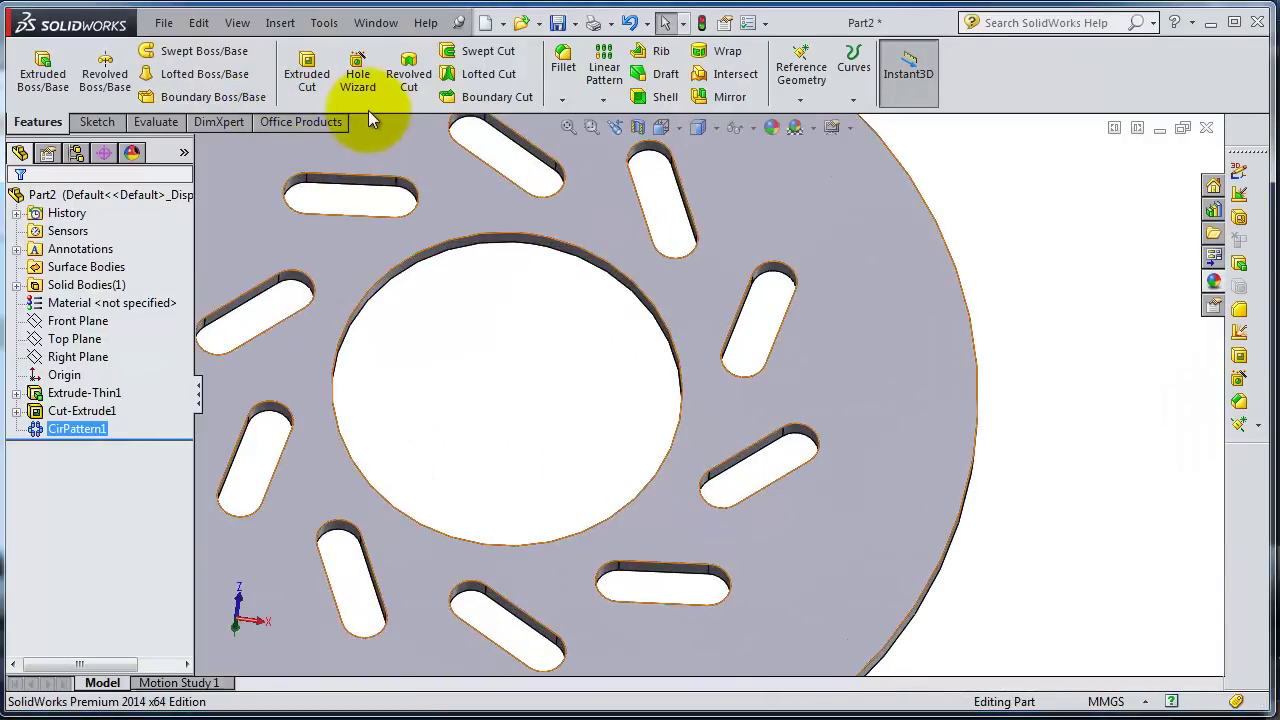
Step: Sketch a slanted line about 140 mm long on the disc's flat face, from the central hole's edge to the outer edge, and exit the sketch
{"action": "left_click", "coordinate": [920, 548]}
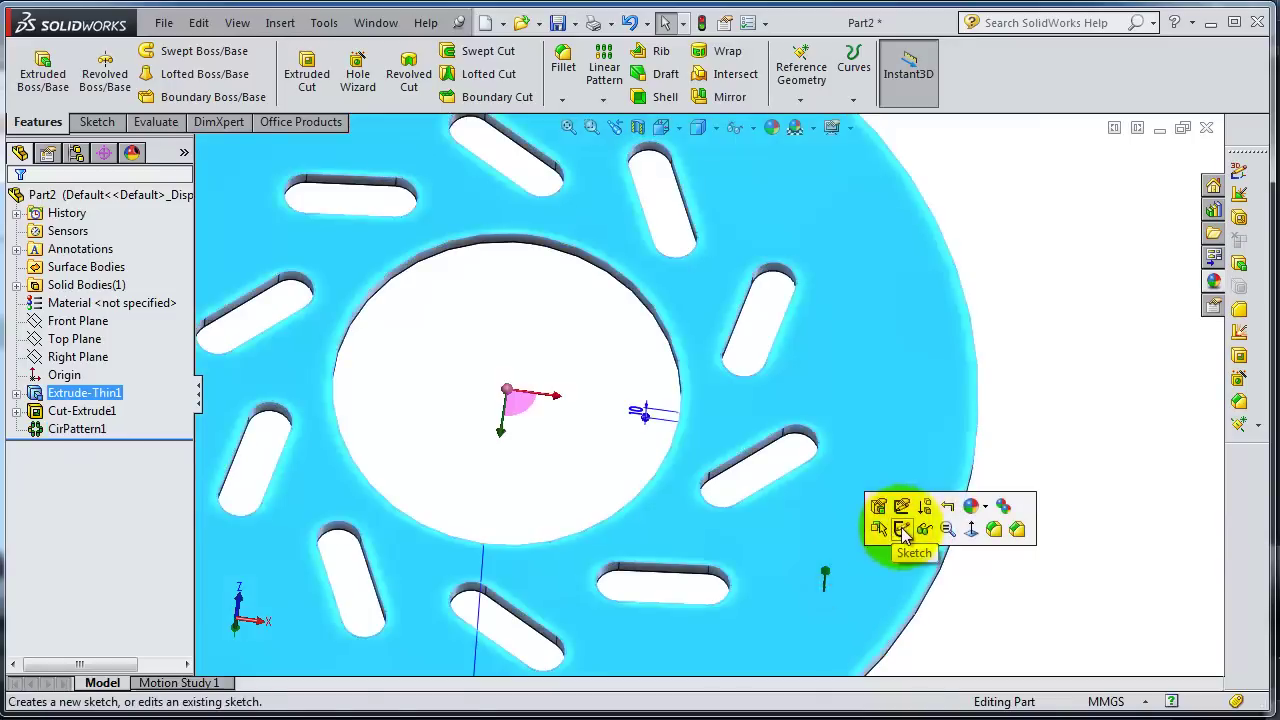
{"action": "left_click", "coordinate": [902, 530]}
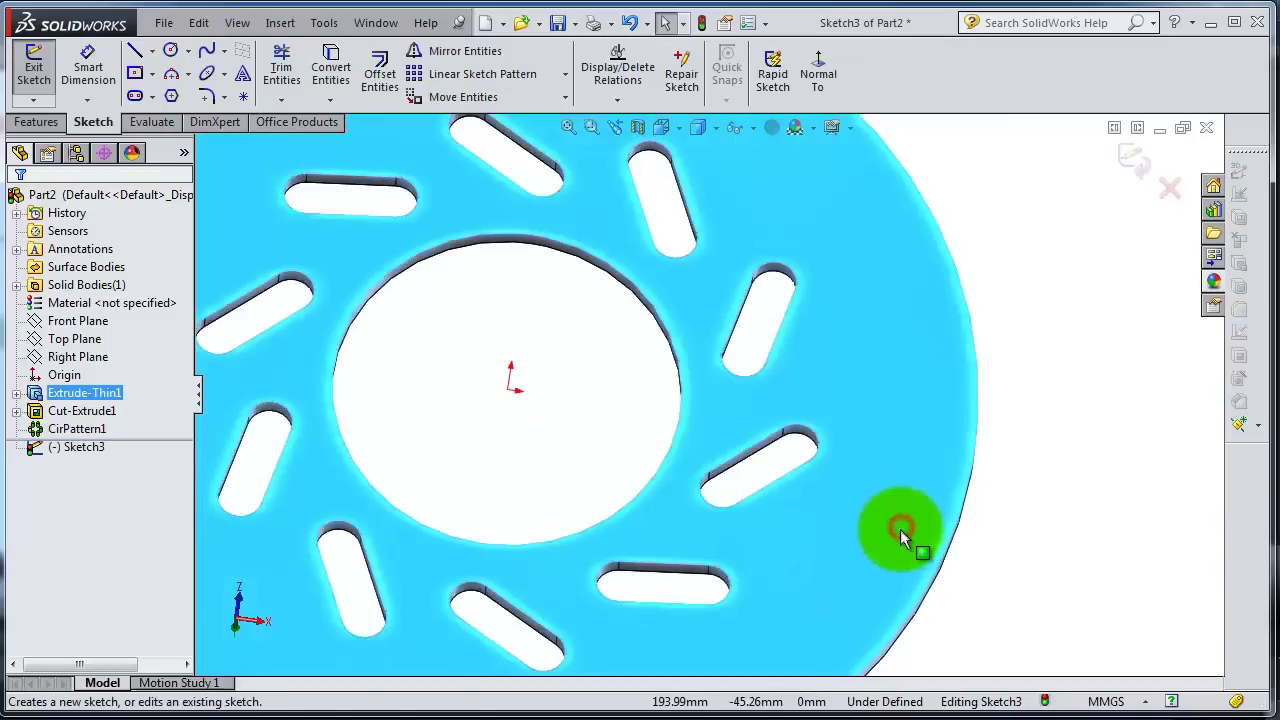
{"action": "left_click", "coordinate": [137, 52]}
{"action": "left_click", "coordinate": [655, 489]}
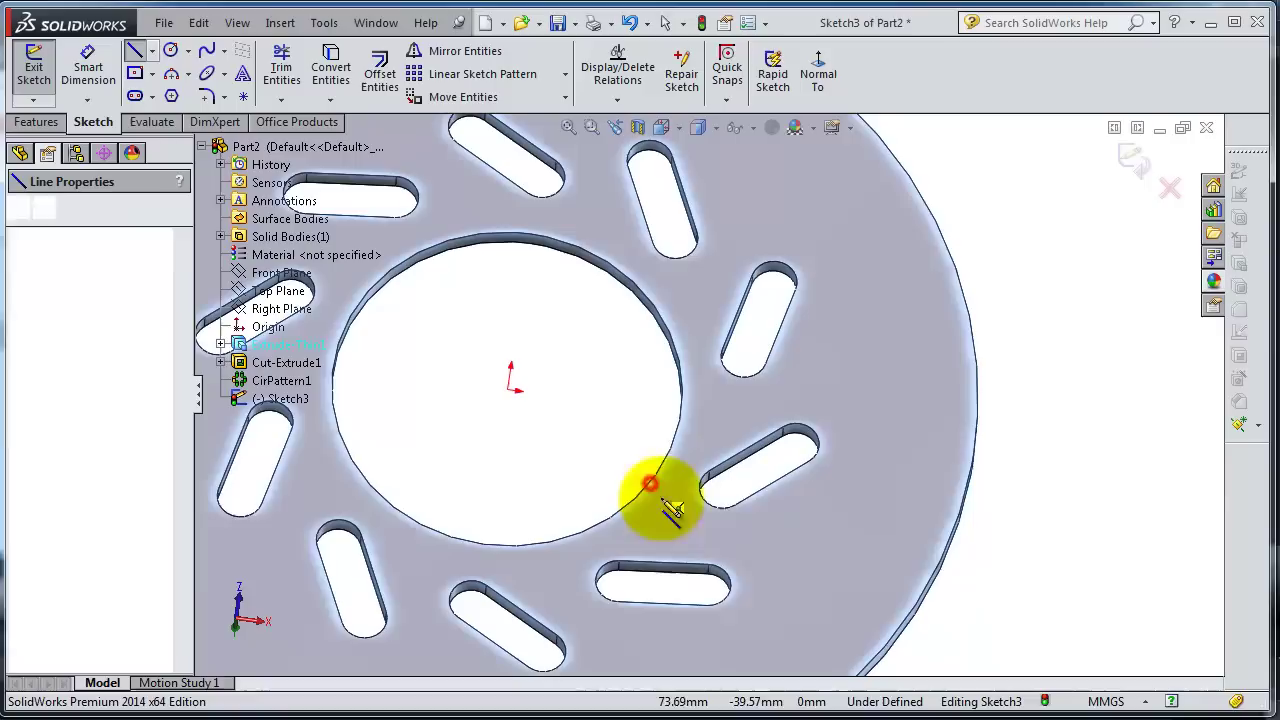
{"action": "left_click", "coordinate": [890, 640]}
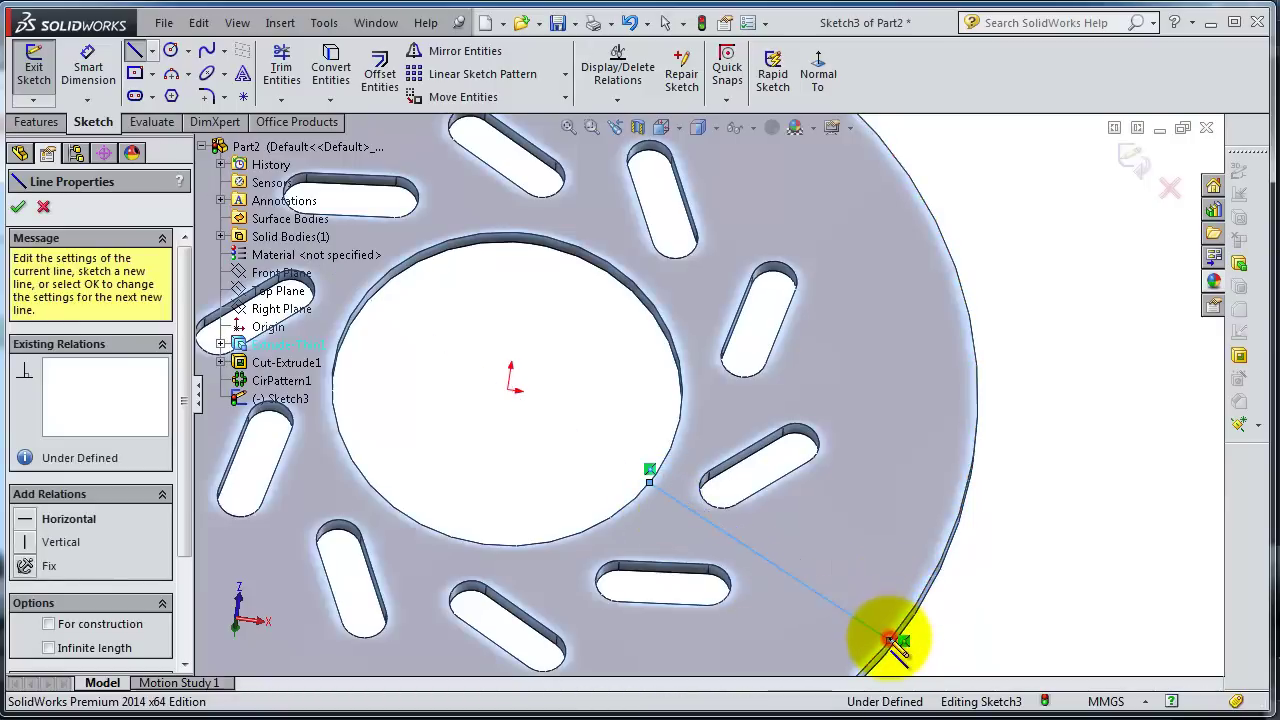
{"action": "left_click", "coordinate": [1135, 158]}
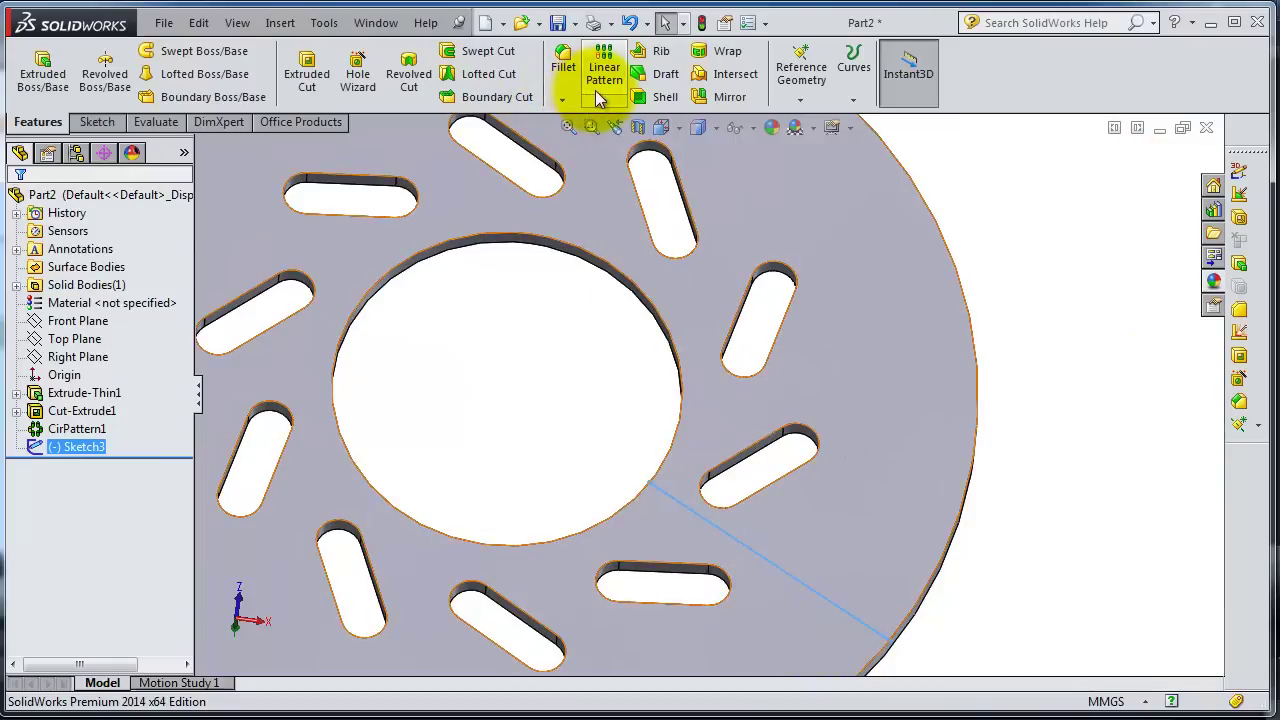
Step: Start a linear pattern along the sketched 140 mm line and set the number of instances to 2
{"action": "left_click", "coordinate": [607, 85]}
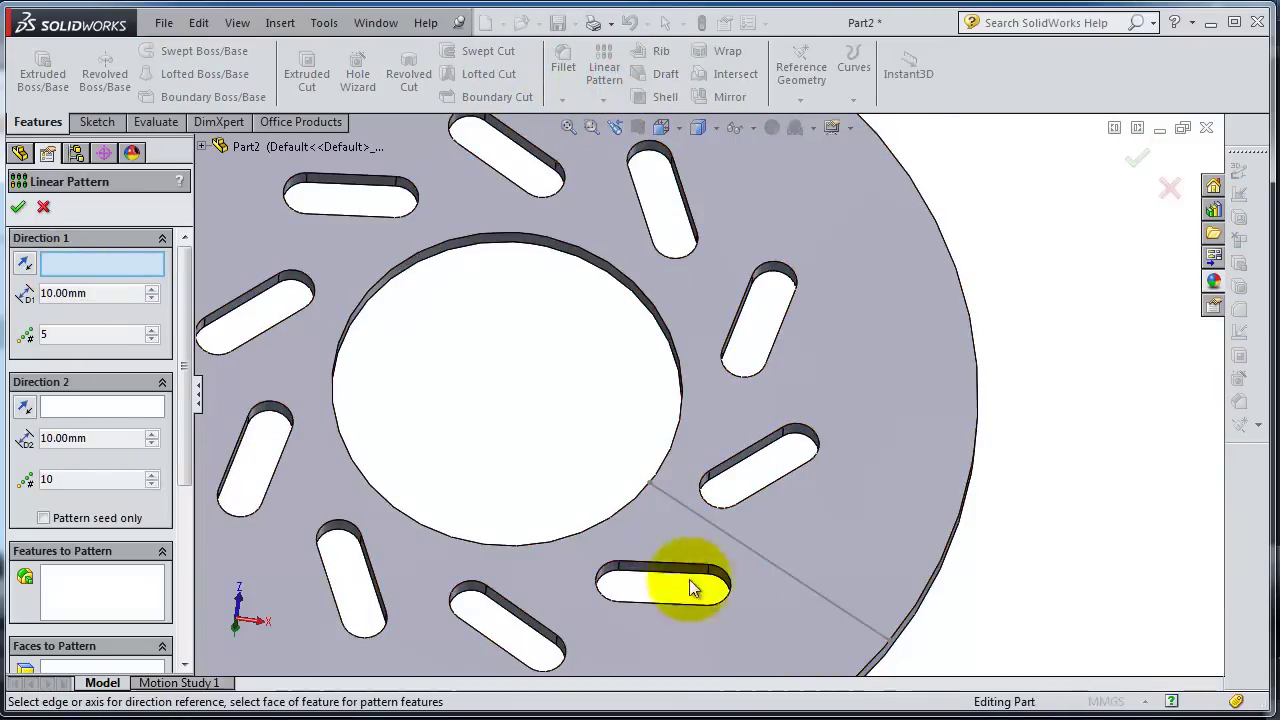
{"action": "left_click", "coordinate": [766, 562]}
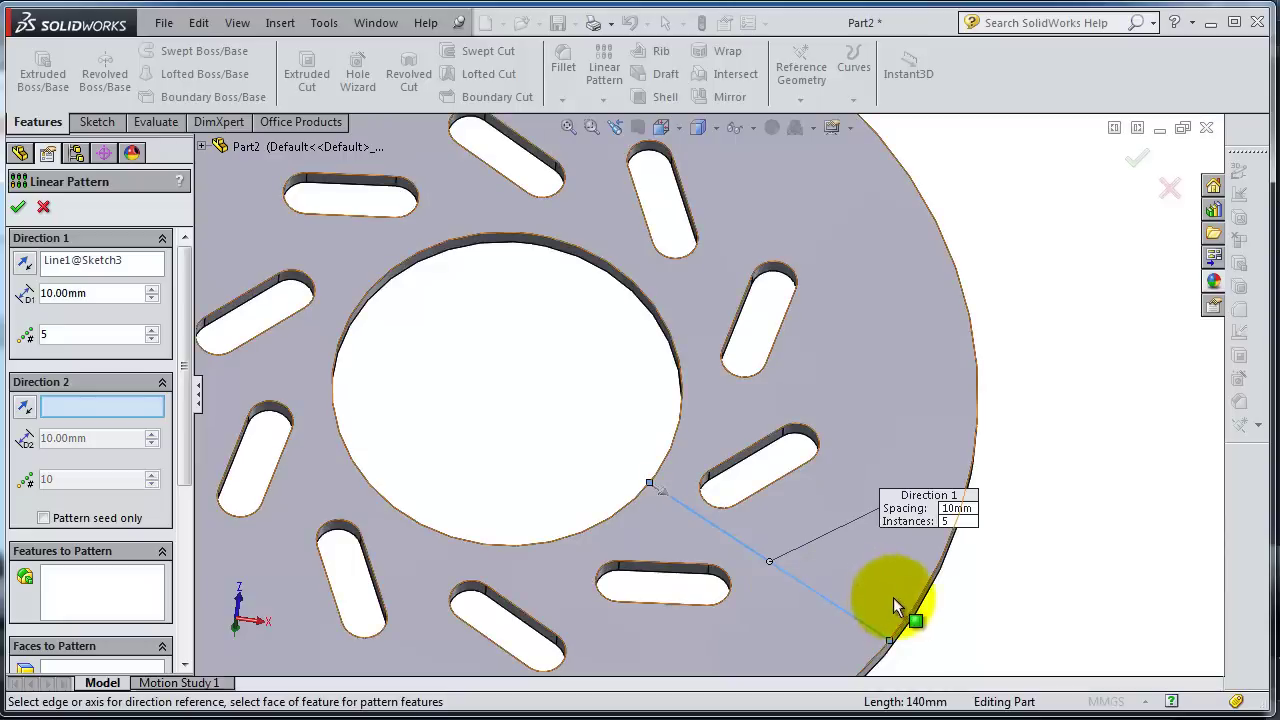
{"action": "key", "text": "f"}
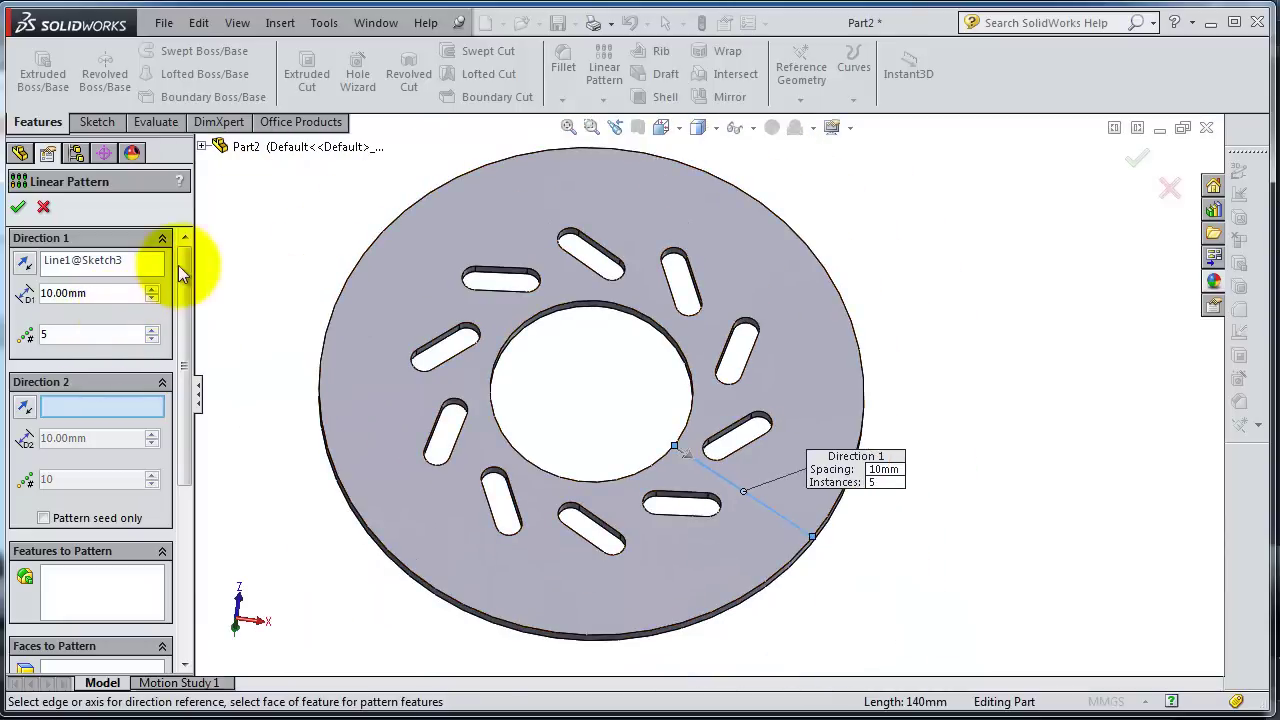
{"action": "double_click", "coordinate": [52, 334]}
{"action": "type", "text": "2"}
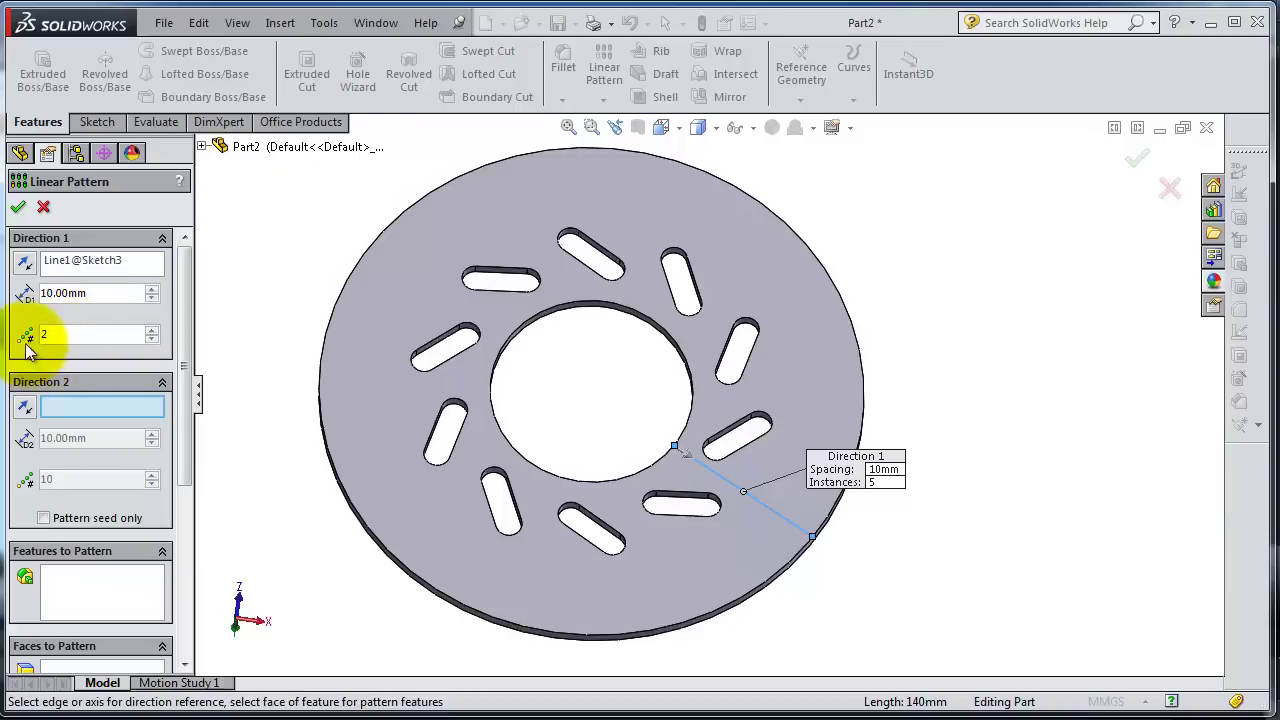
Step: Choose the circular pattern CirPattern1 as the feature to pattern and set the spacing to 80 mm
{"action": "left_click", "coordinate": [202, 146]}
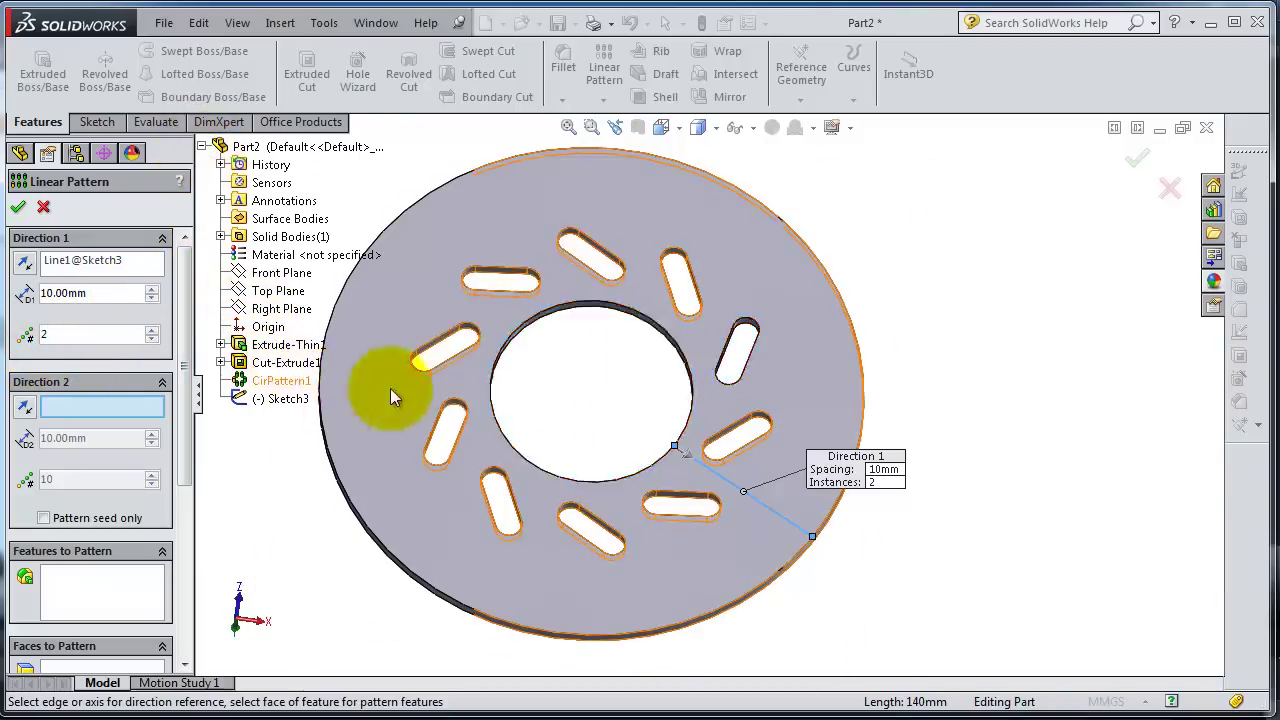
{"action": "left_click", "coordinate": [268, 380]}
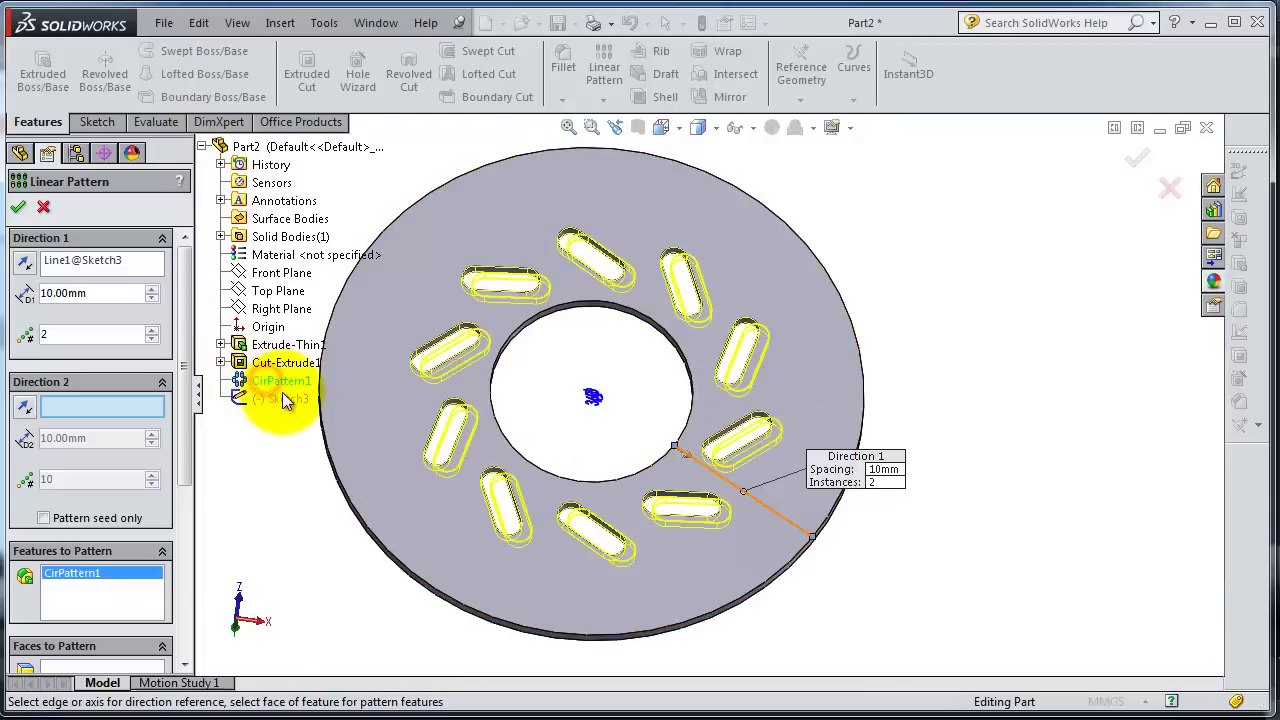
{"action": "mouse_move", "coordinate": [890, 341]}
{"action": "middle_mouse_down"}
{"action": "mouse_move", "coordinate": [880, 398]}
{"action": "mouse_move", "coordinate": [744, 348]}
{"action": "mouse_move", "coordinate": [623, 346]}
{"action": "mouse_move", "coordinate": [571, 271]}
{"action": "mouse_move", "coordinate": [589, 320]}
{"action": "mouse_move", "coordinate": [565, 414]}
{"action": "mouse_move", "coordinate": [543, 300]}
{"action": "mouse_move", "coordinate": [563, 277]}
{"action": "mouse_move", "coordinate": [586, 334]}
{"action": "middle_mouse_up"}
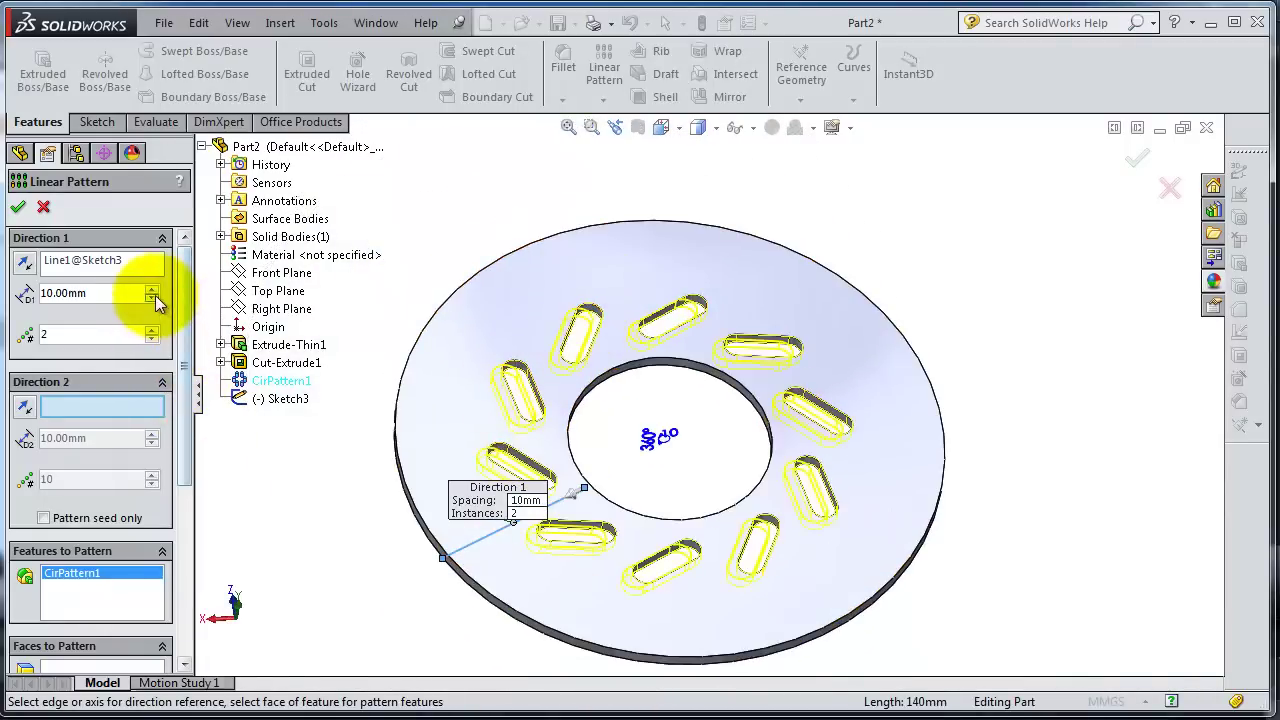
{"action": "left_click", "coordinate": [154, 291]}
{"action": "left_click", "coordinate": [154, 291]}
{"action": "left_click", "coordinate": [154, 291]}
{"action": "left_click", "coordinate": [154, 291]}
{"action": "left_click", "coordinate": [154, 291]}
{"action": "left_click", "coordinate": [154, 291]}
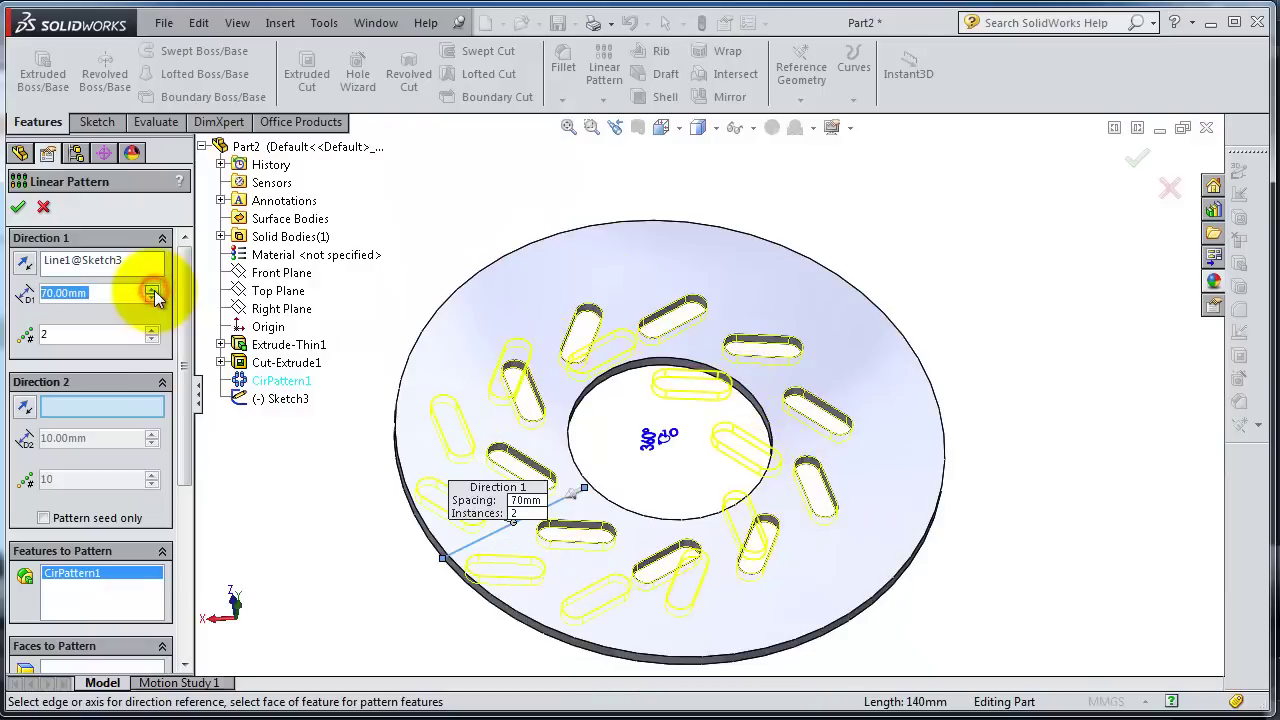
{"action": "left_click", "coordinate": [154, 291]}
Step: Reverse the linear pattern's first direction so it runs from the line toward the disc's opposite side
{"action": "middle_click_drag", "start_coordinate": [640, 438], "coordinate": [771, 523]}
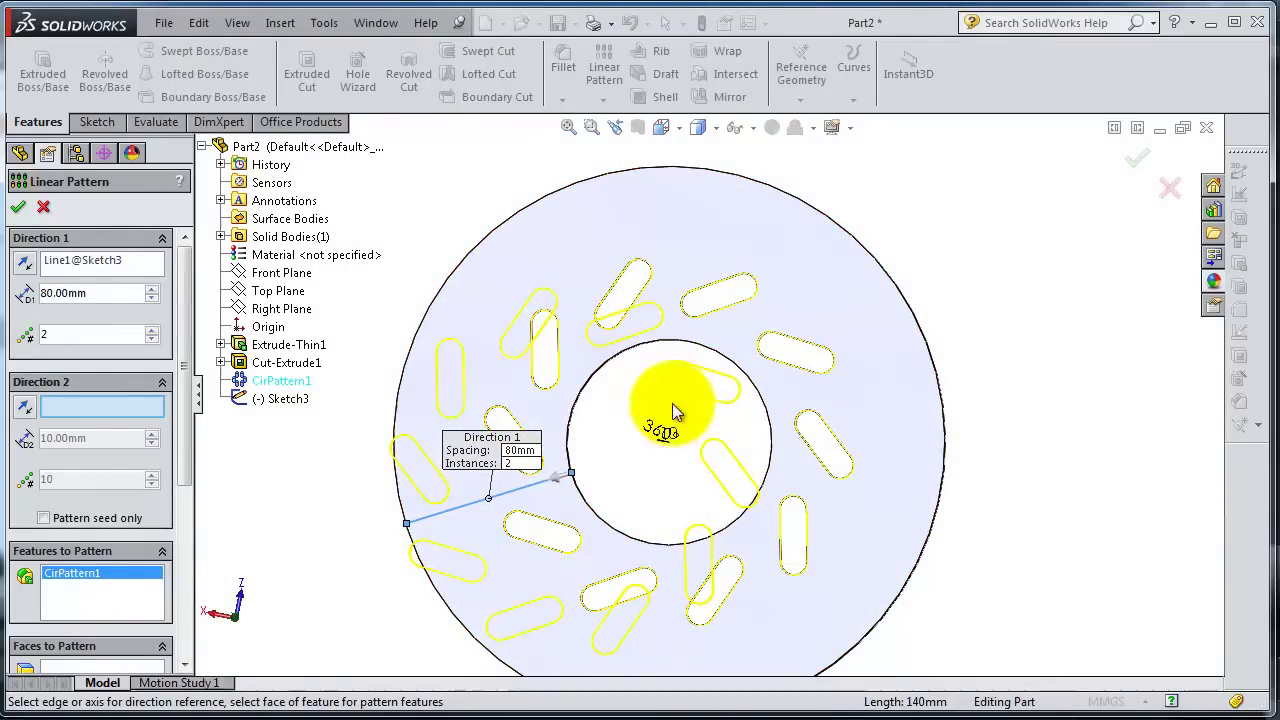
{"action": "mouse_move", "coordinate": [645, 422]}
{"action": "middle_mouse_down"}
{"action": "mouse_move", "coordinate": [634, 434]}
{"action": "mouse_move", "coordinate": [647, 397]}
{"action": "mouse_move", "coordinate": [635, 412]}
{"action": "middle_mouse_up"}
{"action": "scroll", "coordinate": [650, 432], "scroll_direction": "up", "scroll_amount": 2}
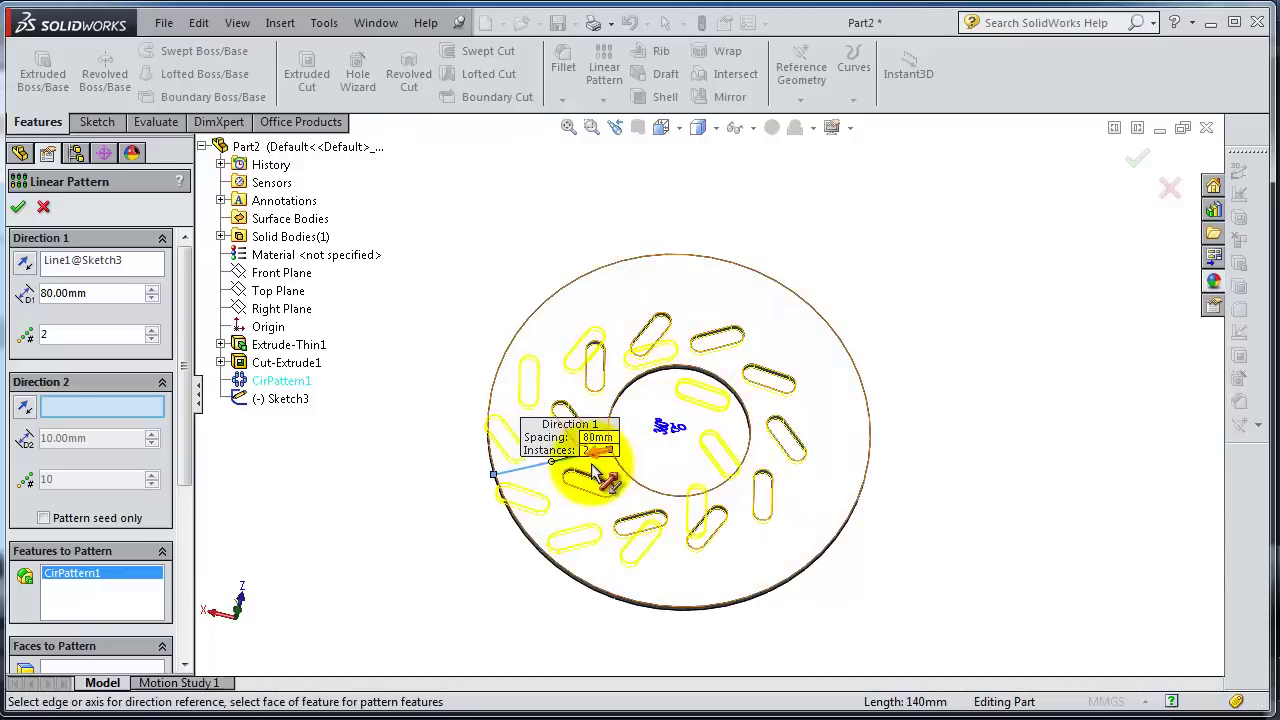
{"action": "scroll", "coordinate": [565, 478], "scroll_direction": "down", "scroll_amount": 1}
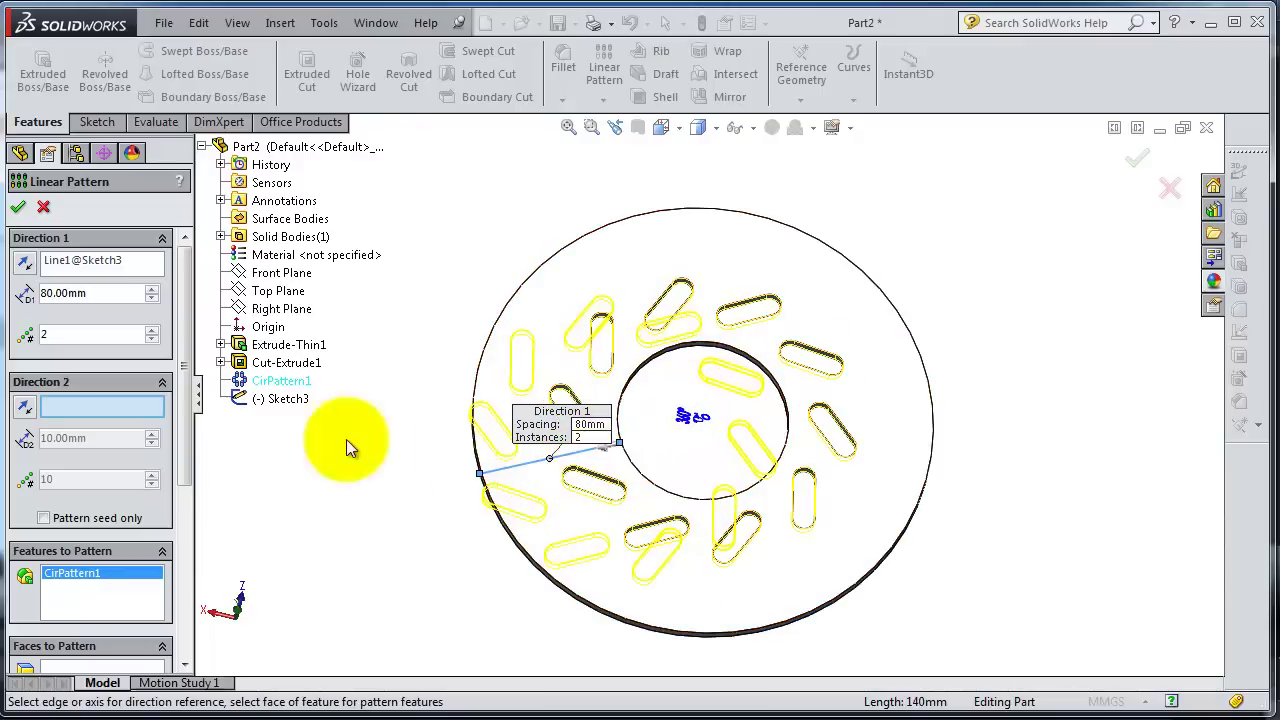
{"action": "left_click", "coordinate": [25, 263]}
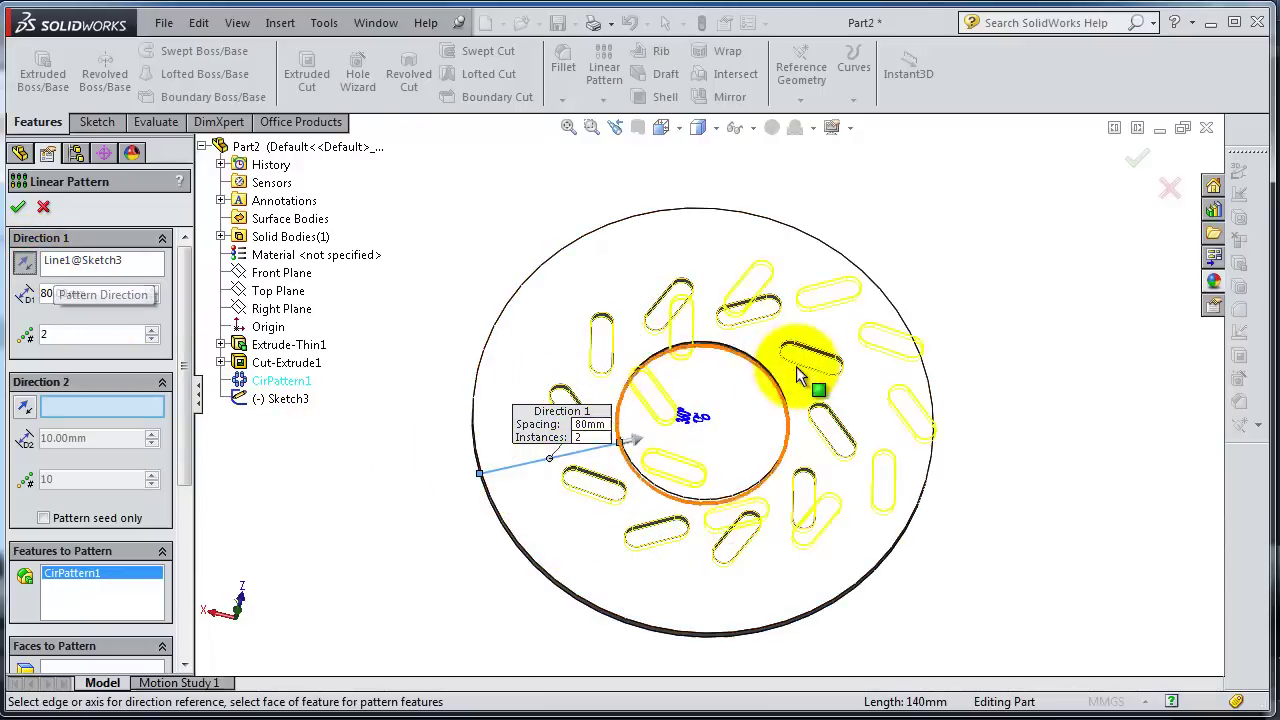
Step: Clear the circular pattern from the features to pattern and choose the slot cut Cut-Extrude1 instead
{"action": "scroll", "coordinate": [875, 378], "scroll_direction": "down", "scroll_amount": 2}
{"action": "scroll", "coordinate": [875, 378], "scroll_direction": "down", "scroll_amount": 1}
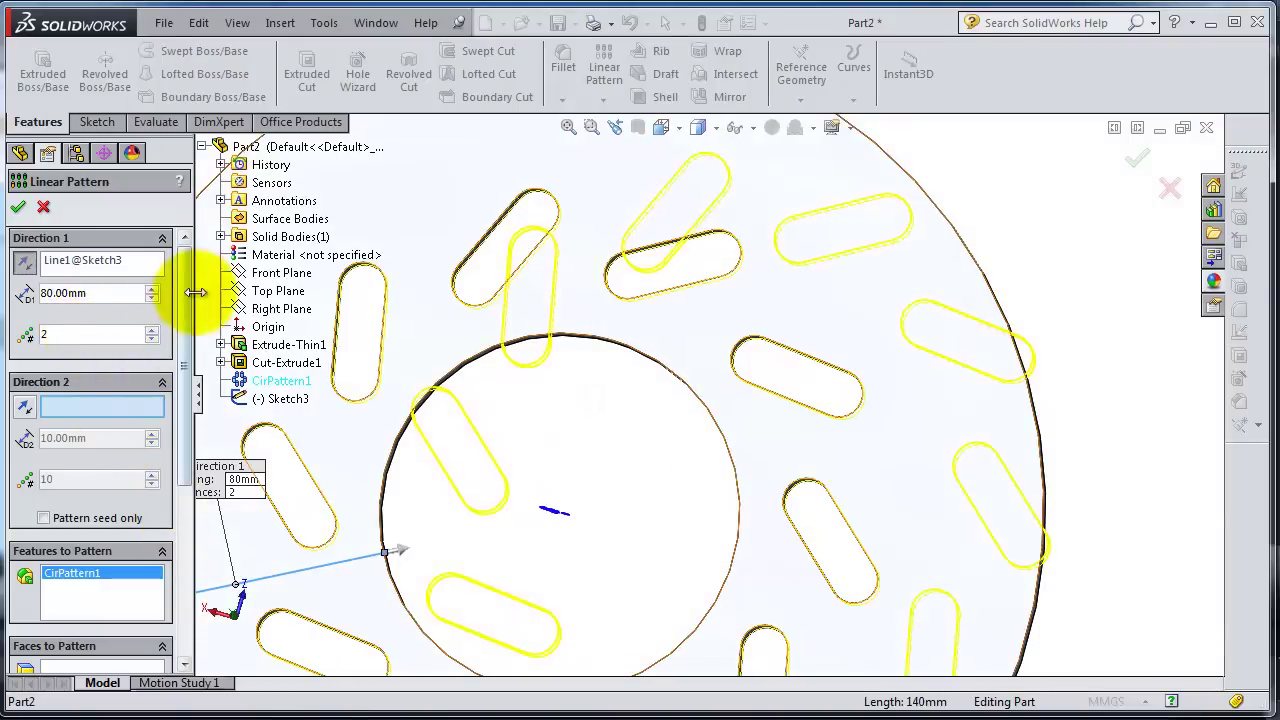
{"action": "right_click", "coordinate": [127, 572]}
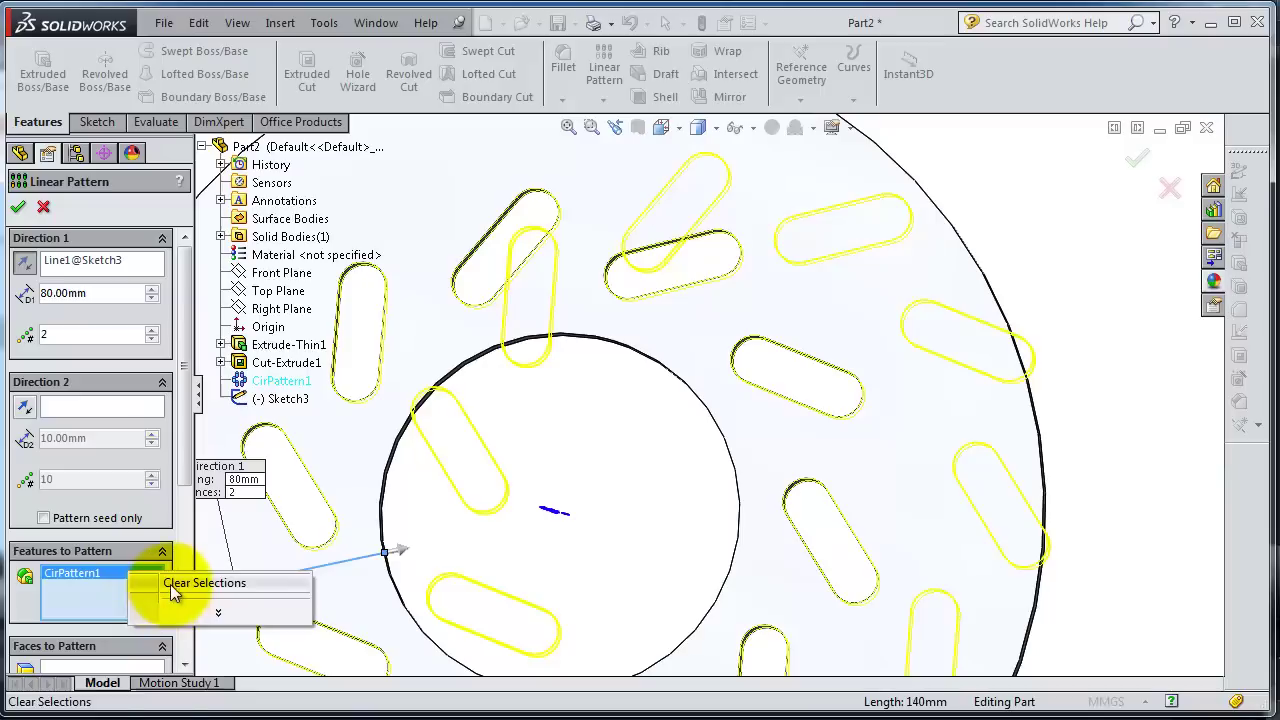
{"action": "left_click", "coordinate": [186, 582]}
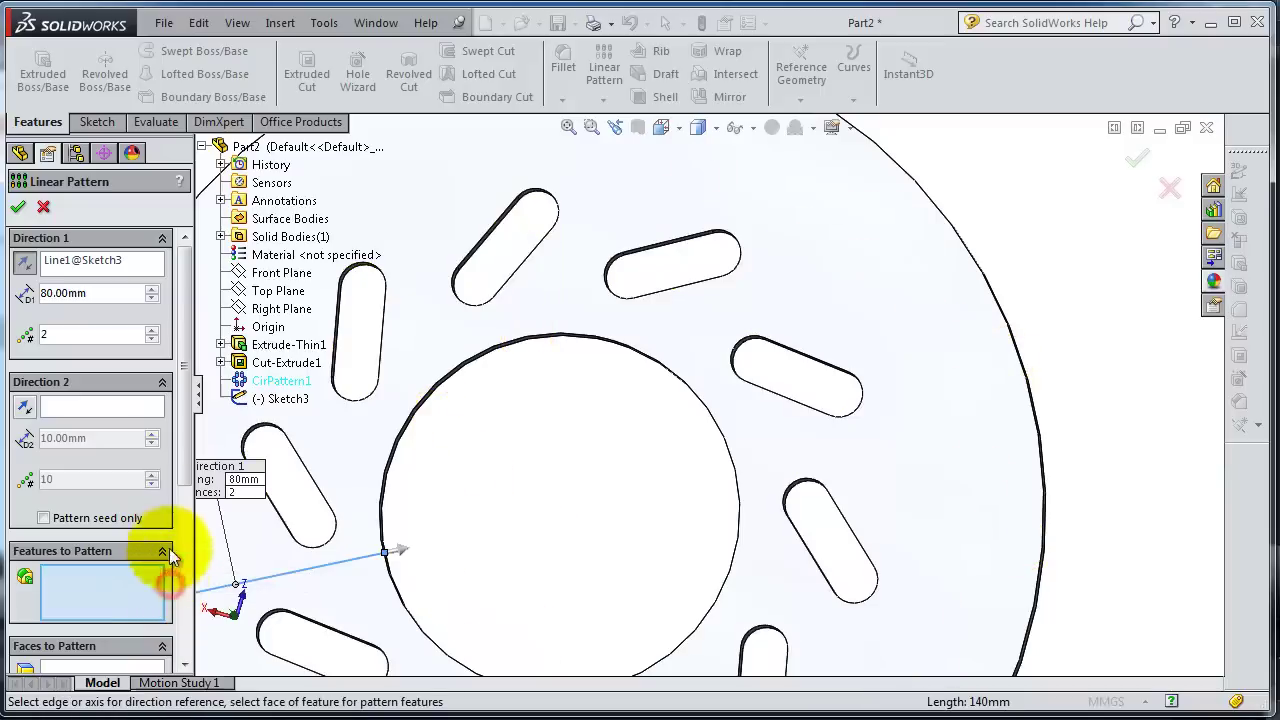
{"action": "left_click", "coordinate": [266, 366]}
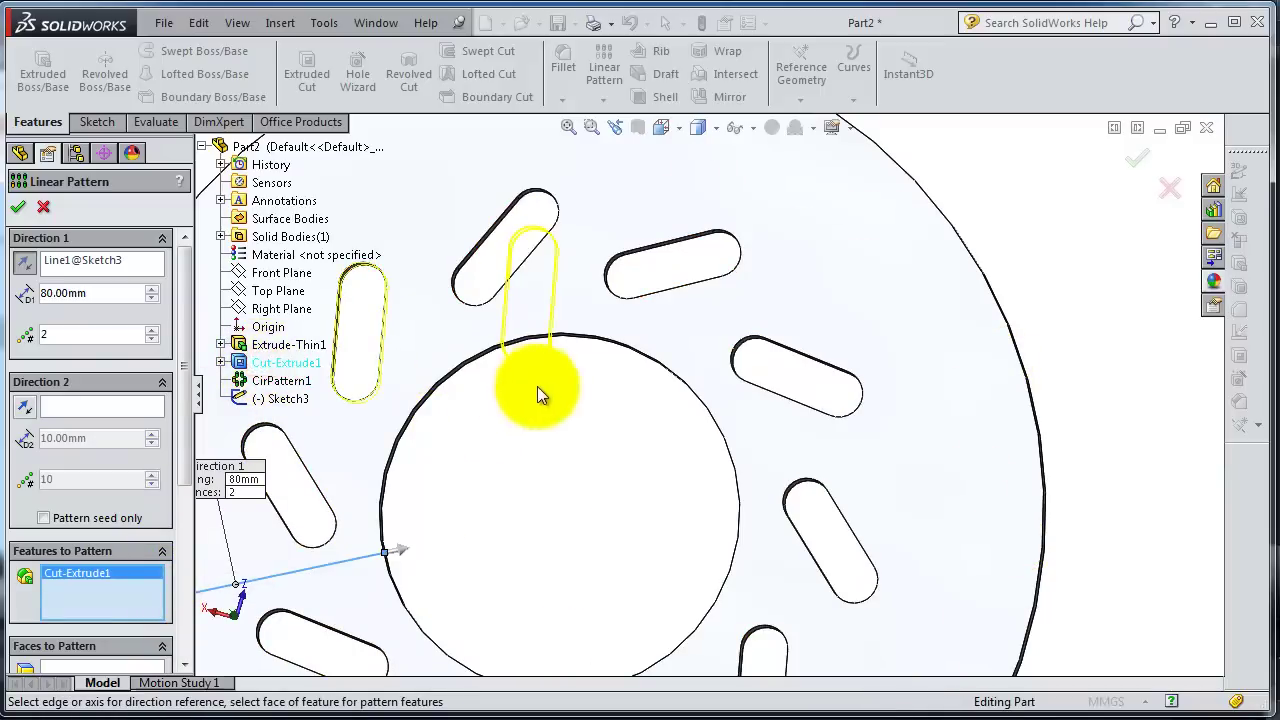
Step: Increase the linear pattern's spacing to 230 mm
{"action": "middle_click_drag", "start_coordinate": [528, 386], "coordinate": [557, 352]}
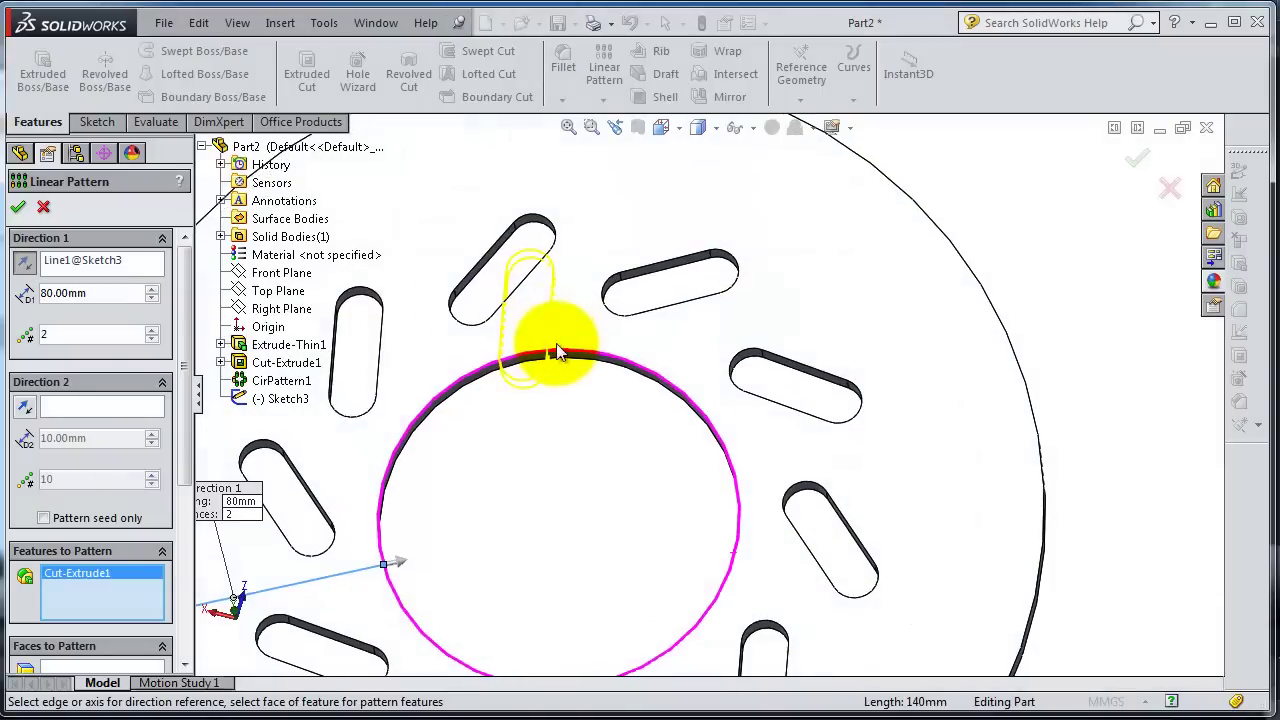
{"action": "left_click", "coordinate": [155, 289]}
{"action": "left_click", "coordinate": [155, 289]}
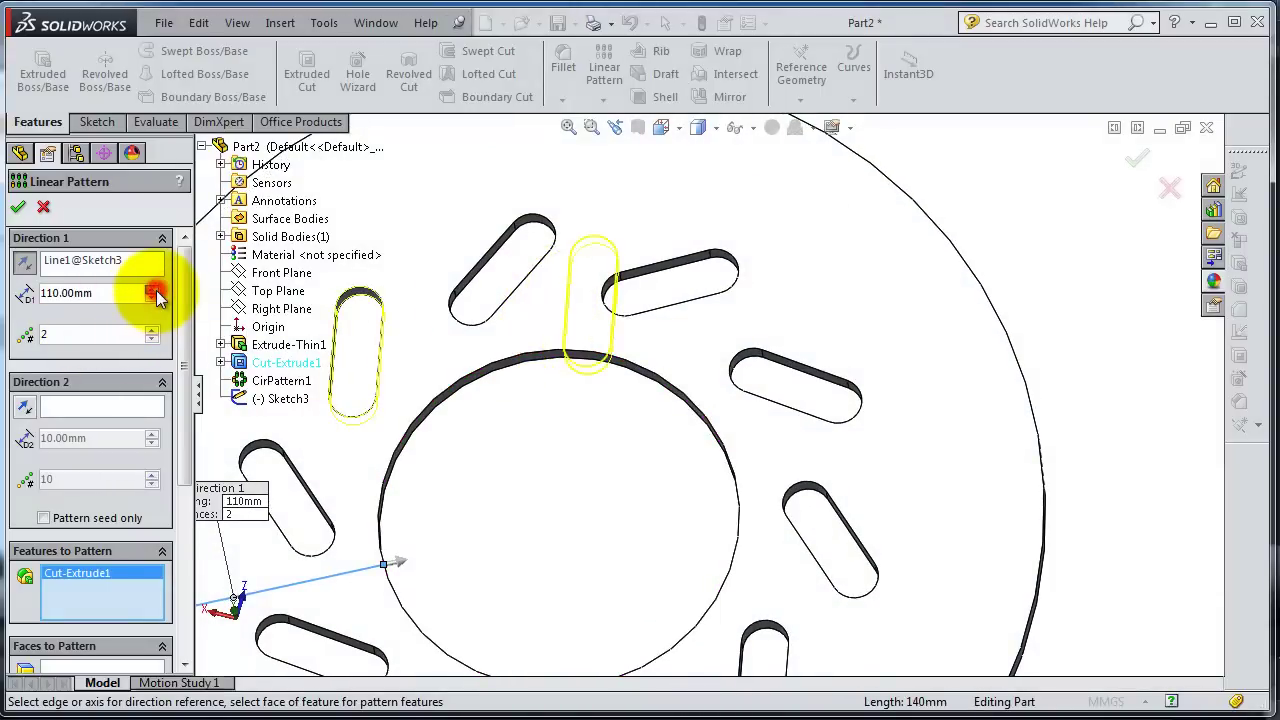
{"action": "left_click_drag", "start_coordinate": [155, 289], "coordinate": [155, 289]}
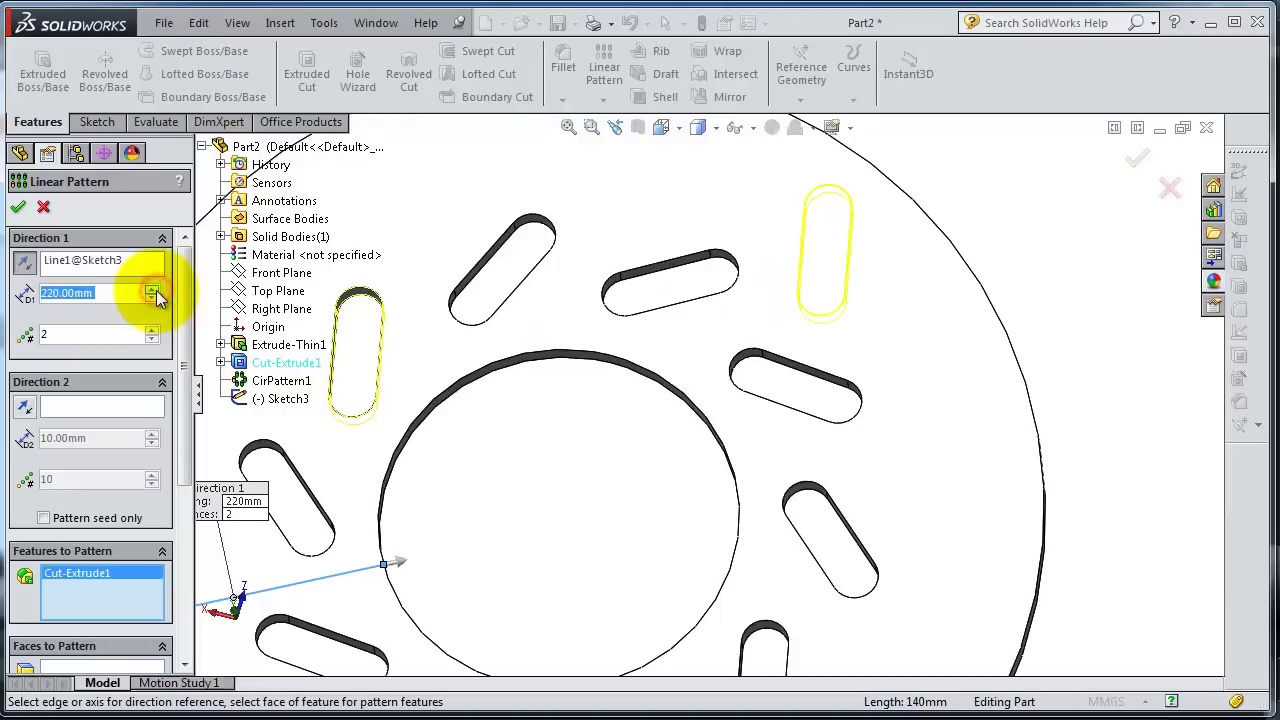
{"action": "left_click", "coordinate": [156, 290]}
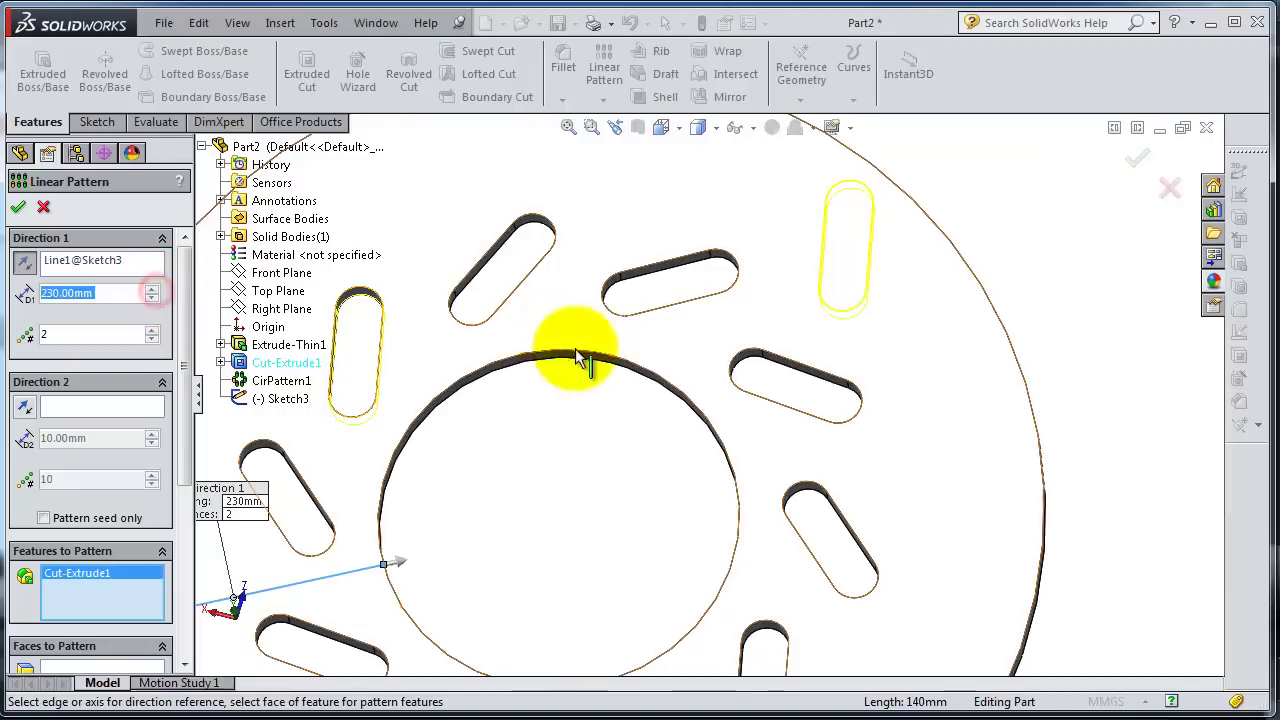
Step: Set the spacing to 225 mm and complete the linear pattern of the slot
{"action": "middle_click_drag", "start_coordinate": [575, 348], "coordinate": [589, 386]}
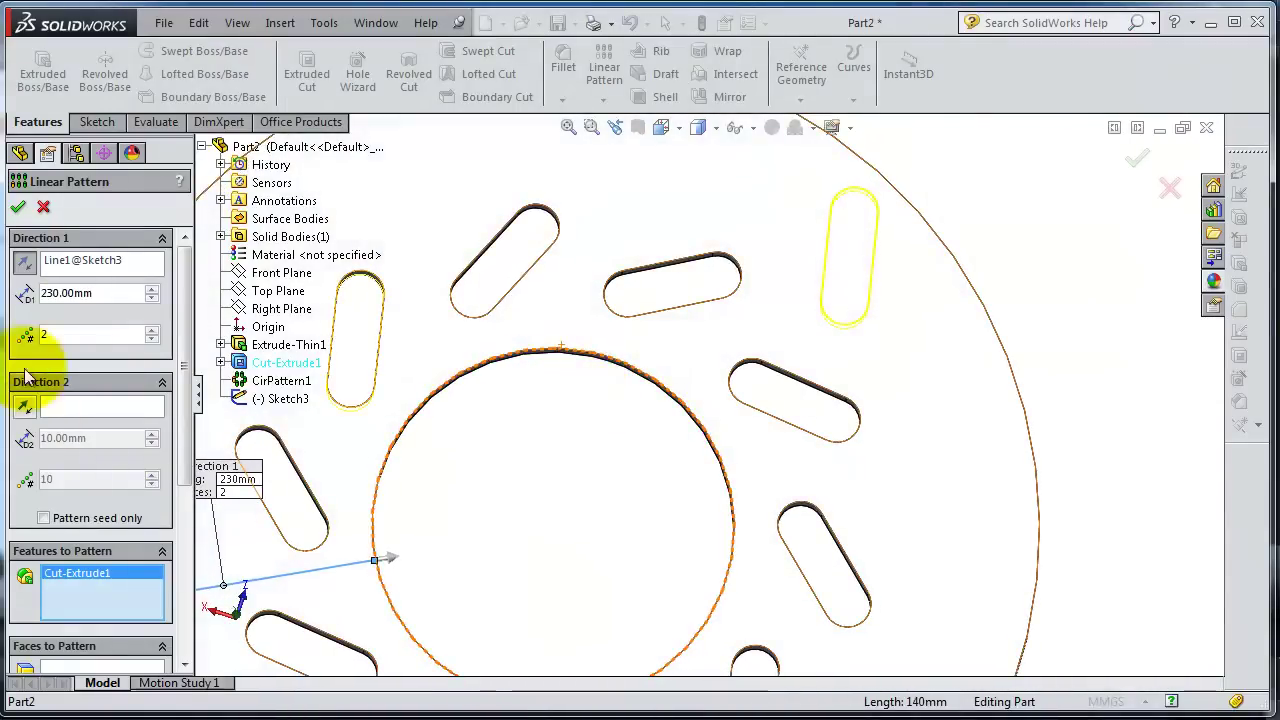
{"action": "left_click_drag", "start_coordinate": [109, 288], "coordinate": [52, 288]}
{"action": "double_click", "coordinate": [75, 291]}
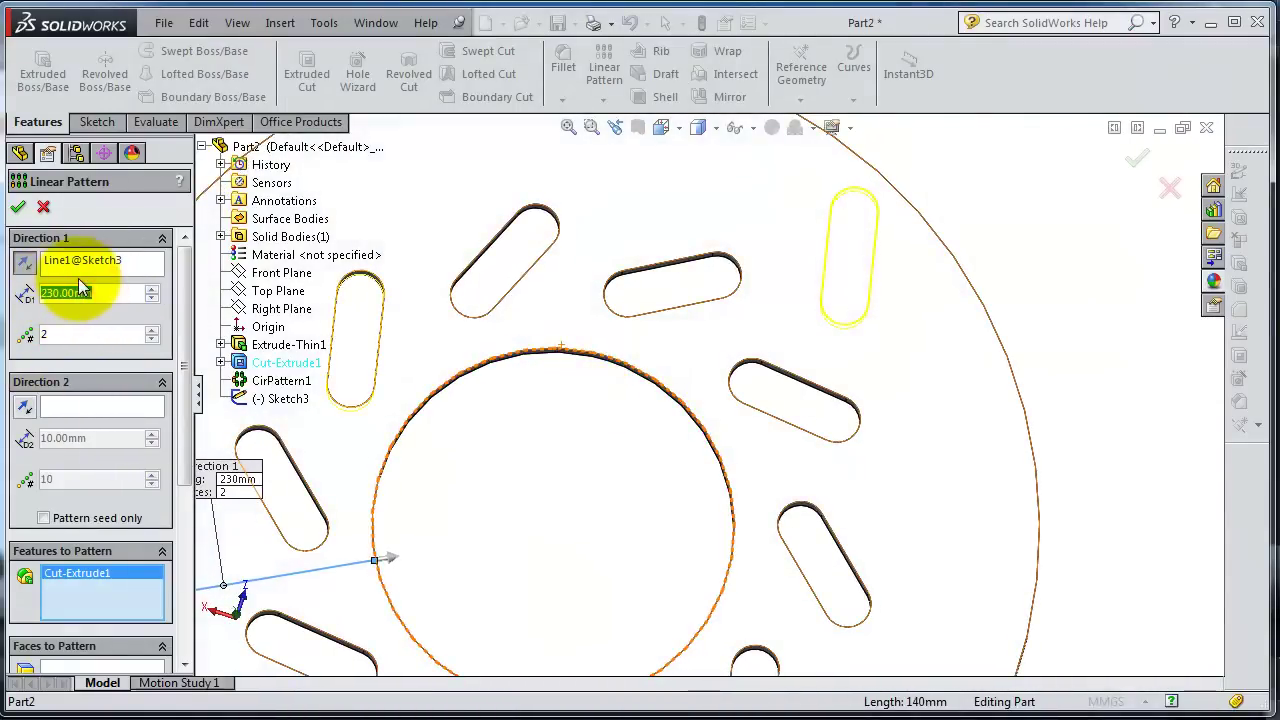
{"action": "type", "text": "225"}
{"action": "key", "text": "Return"}
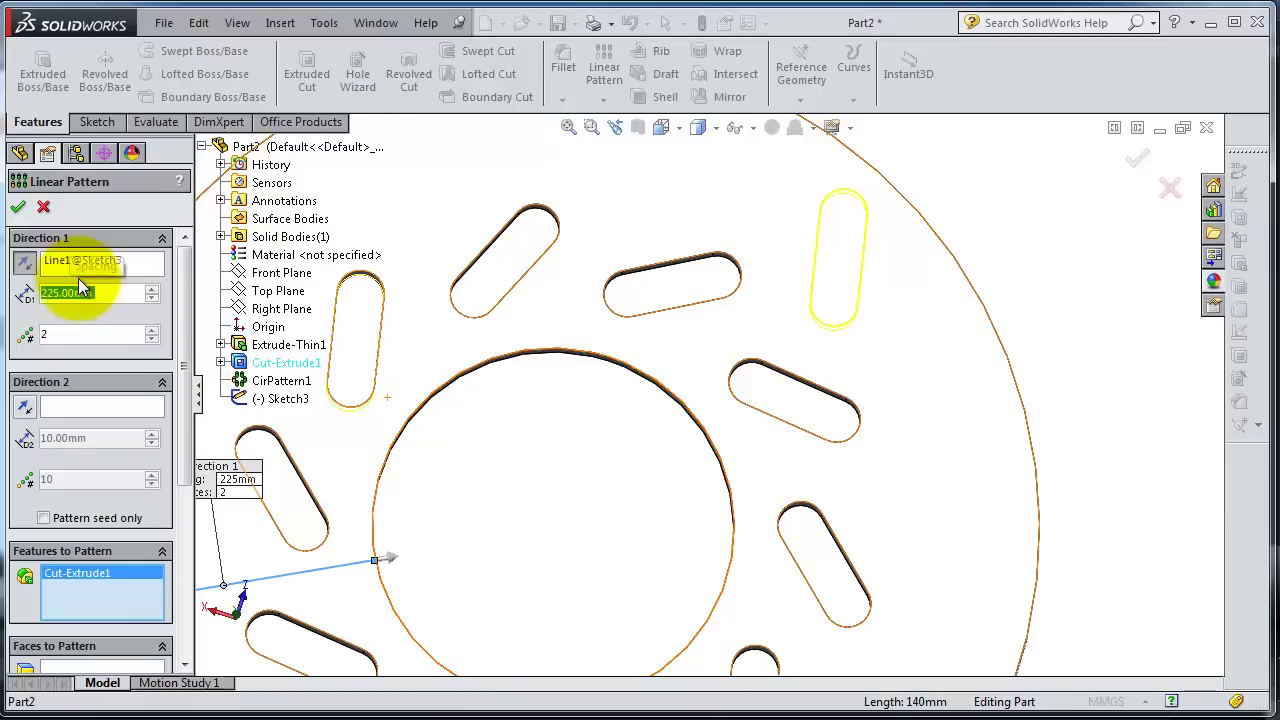
{"action": "left_click", "coordinate": [18, 206]}
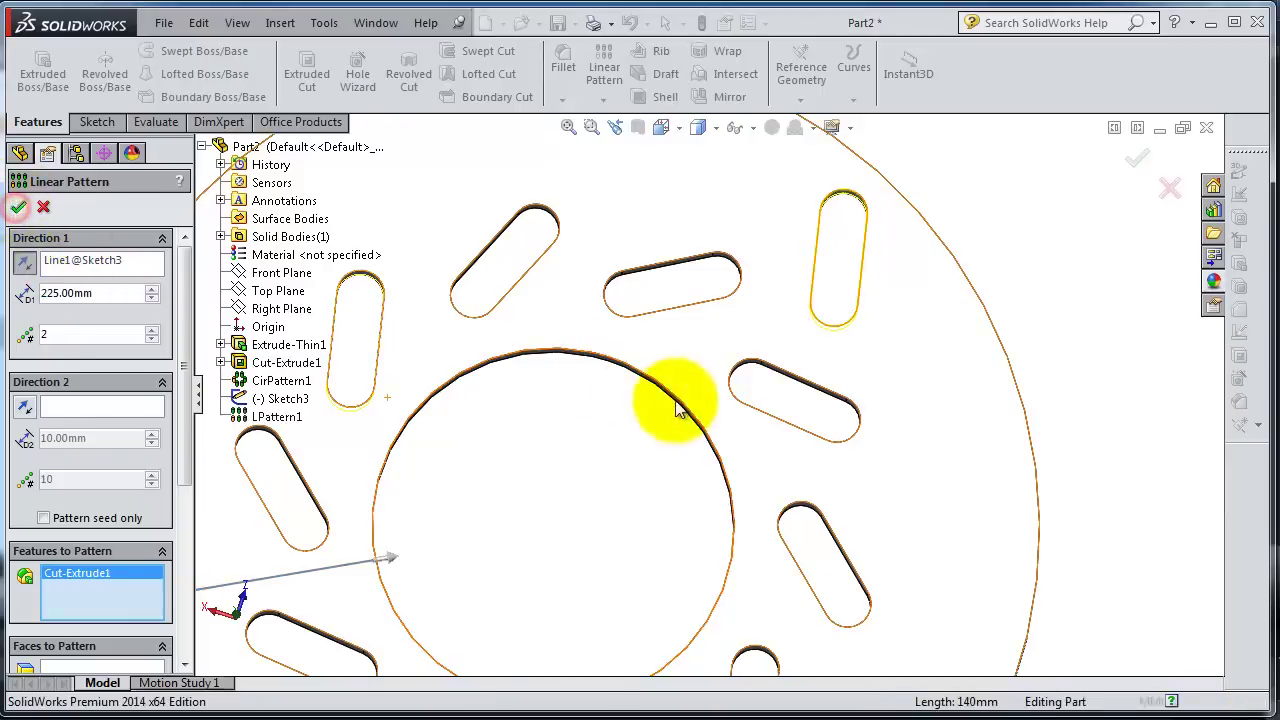
Step: Edit the sketch of the pattern's direction line, convert the line to construction geometry and exit the sketch
{"action": "middle_click_drag", "start_coordinate": [720, 415], "coordinate": [613, 493]}
{"action": "middle_click_drag", "start_coordinate": [539, 522], "coordinate": [600, 500]}
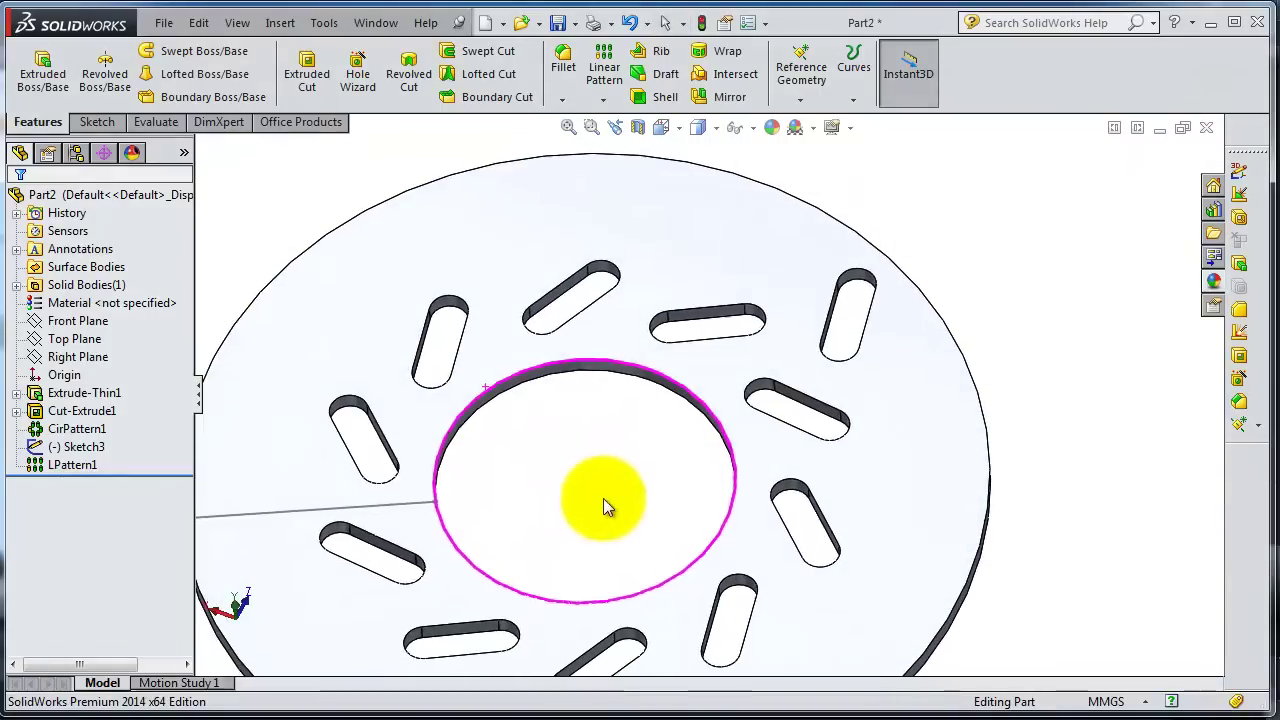
{"action": "scroll", "coordinate": [807, 368], "scroll_direction": "up", "scroll_amount": 2}
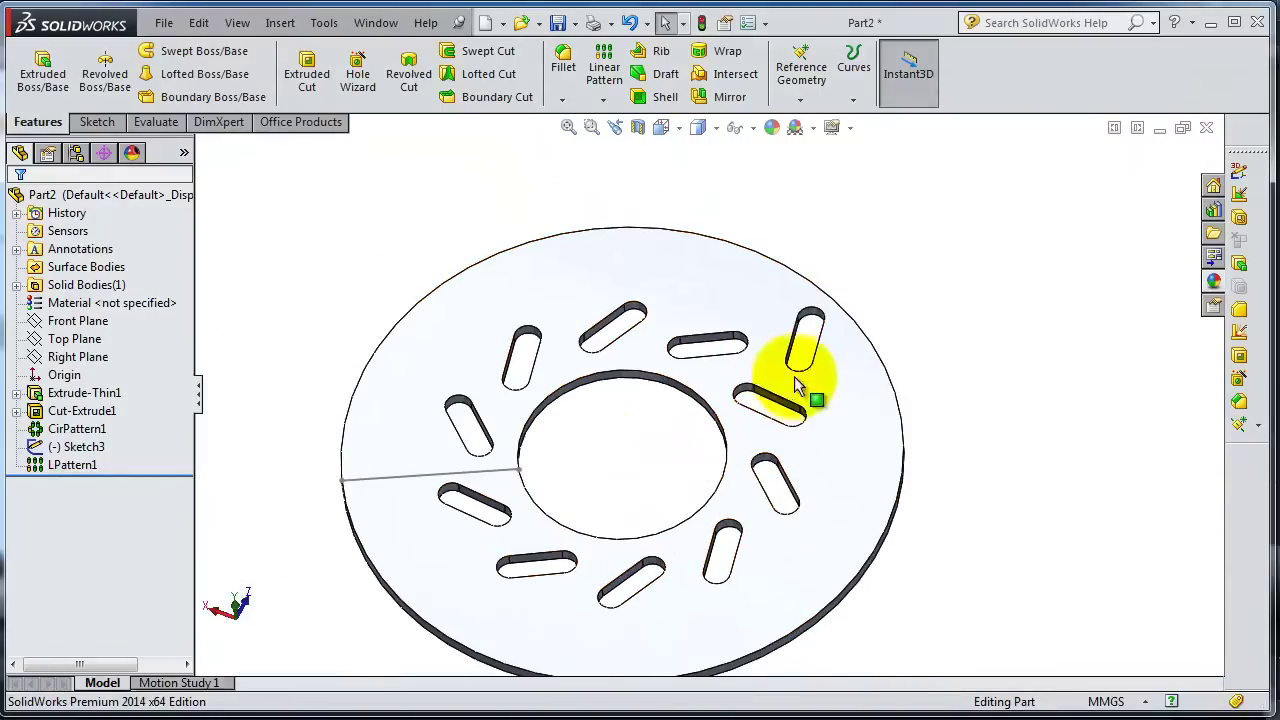
{"action": "scroll", "coordinate": [846, 559], "scroll_direction": "up", "scroll_amount": 1}
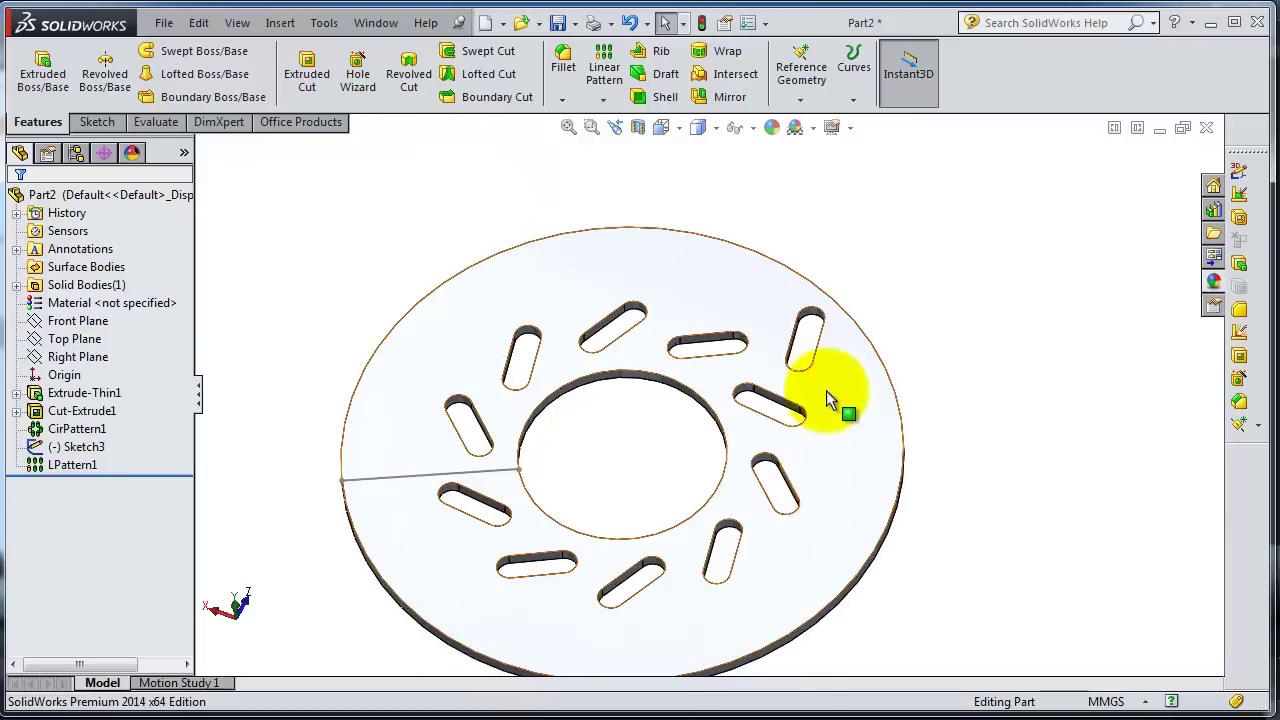
{"action": "left_click", "coordinate": [430, 475]}
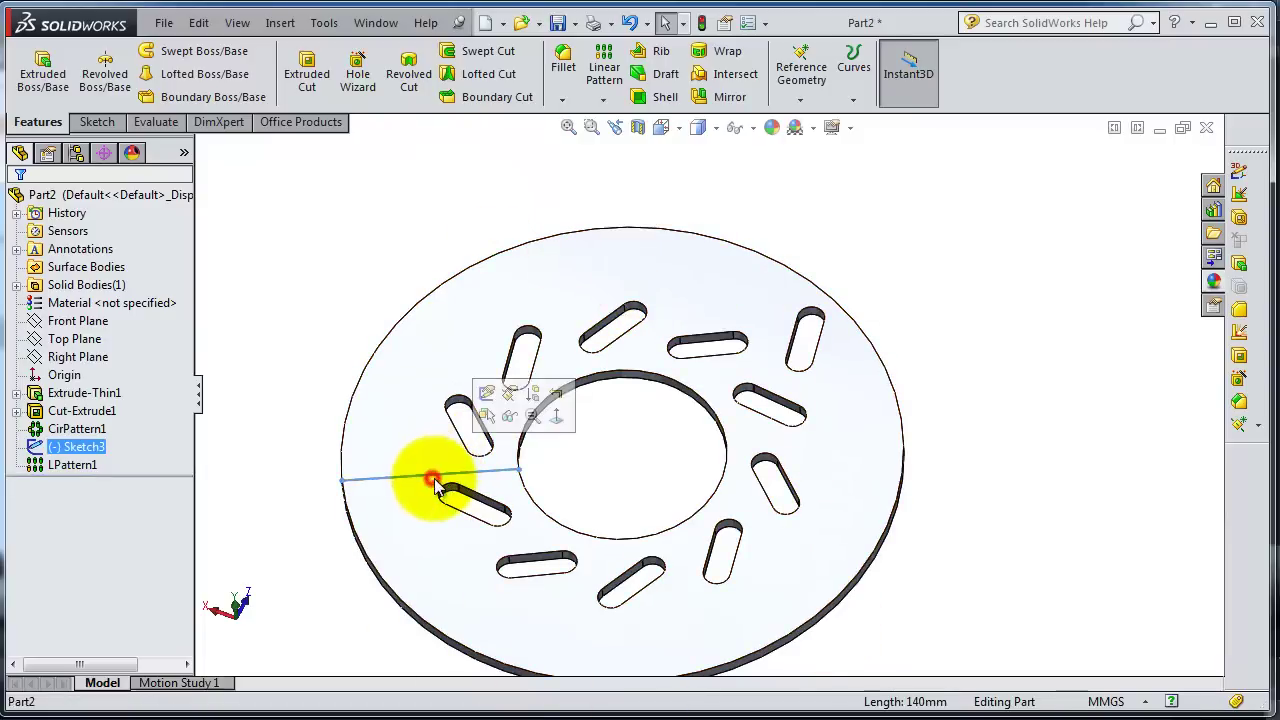
{"action": "left_click", "coordinate": [487, 400]}
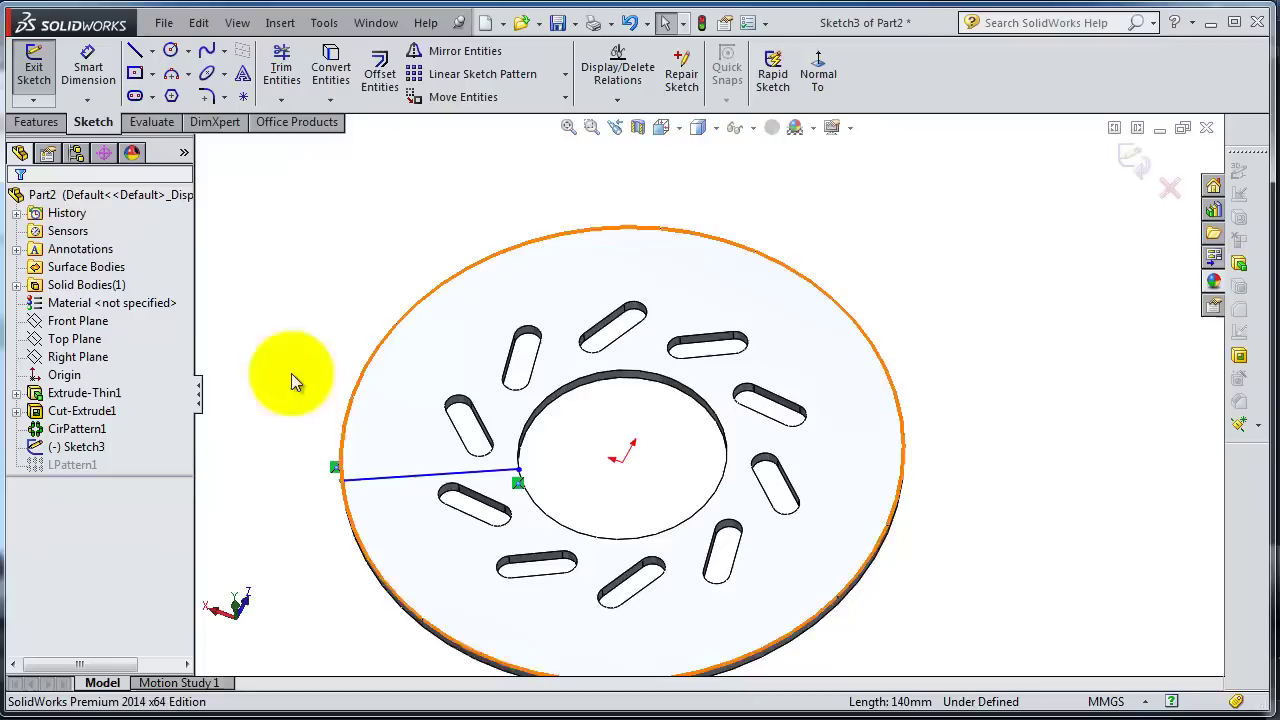
{"action": "left_click", "coordinate": [432, 478]}
{"action": "left_click", "coordinate": [432, 484]}
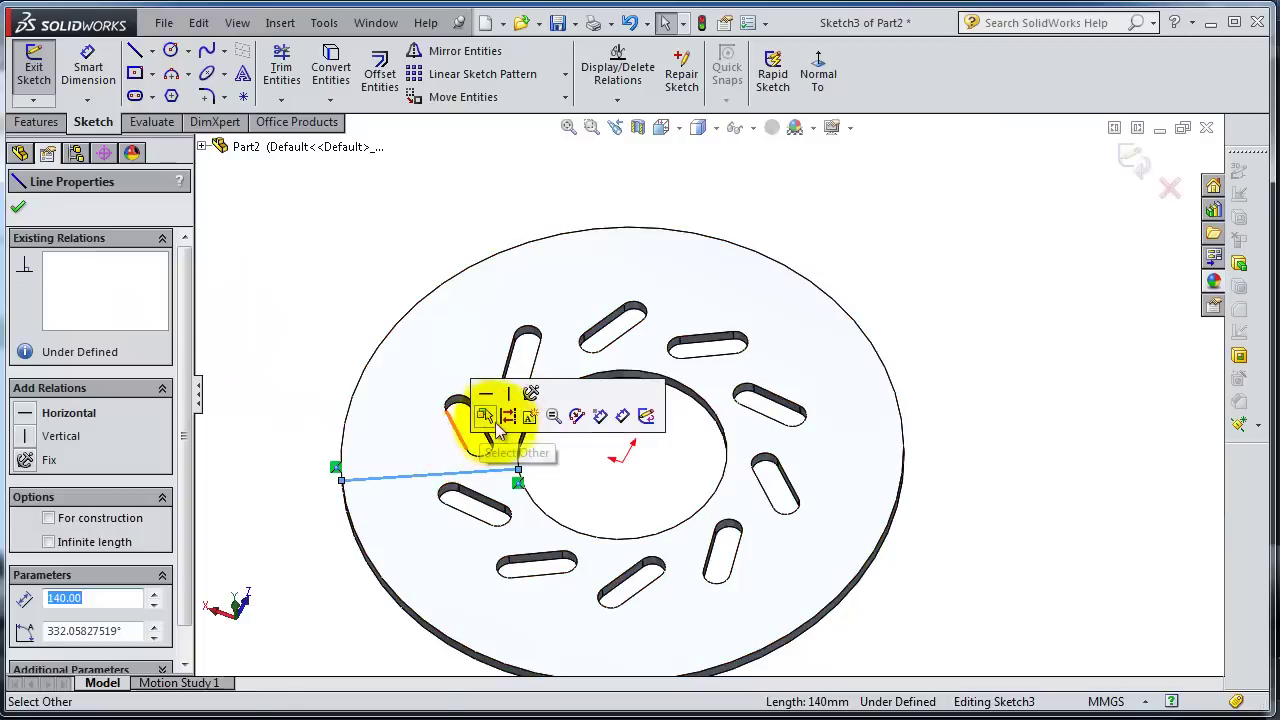
{"action": "key", "text": "Escape"}
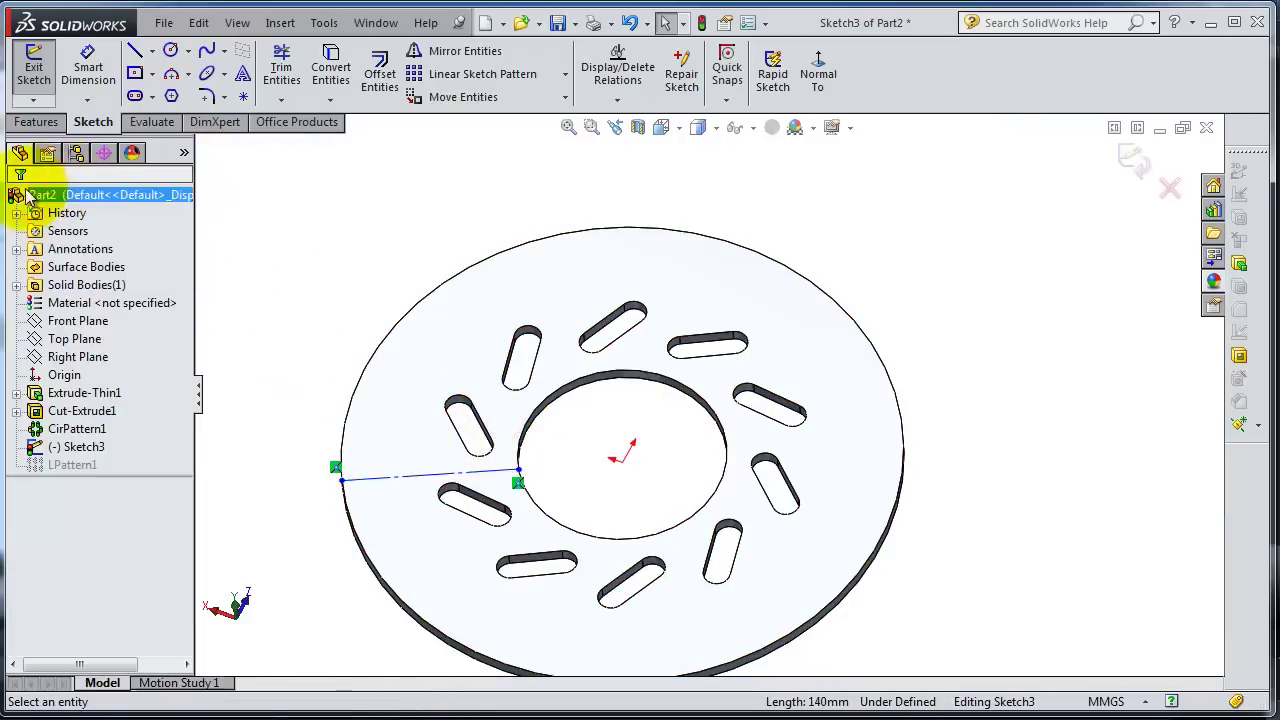
{"action": "left_click", "coordinate": [1132, 158]}
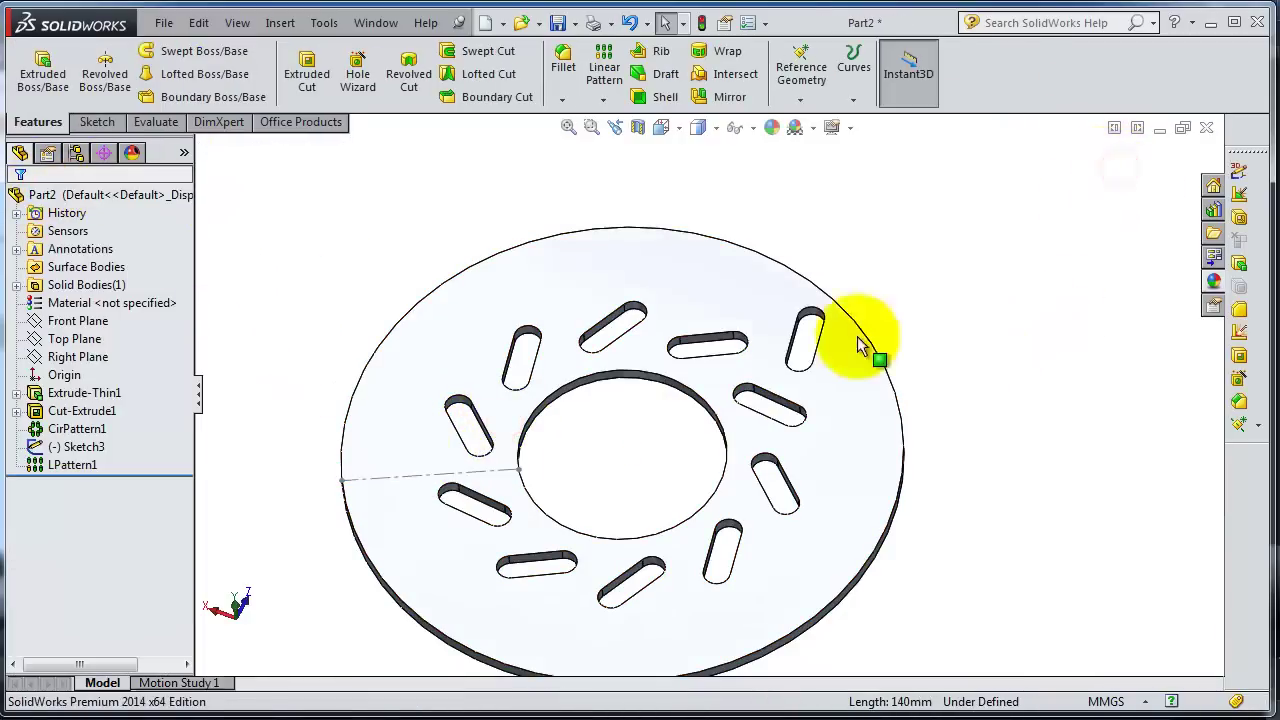
Step: Start a circular pattern of the linear-pattern feature LPattern1, using the disc's outer circular edge as the rotation axis
{"action": "mouse_move", "coordinate": [857, 336]}
{"action": "middle_mouse_down"}
{"action": "mouse_move", "coordinate": [866, 286]}
{"action": "mouse_move", "coordinate": [874, 309]}
{"action": "middle_mouse_up"}
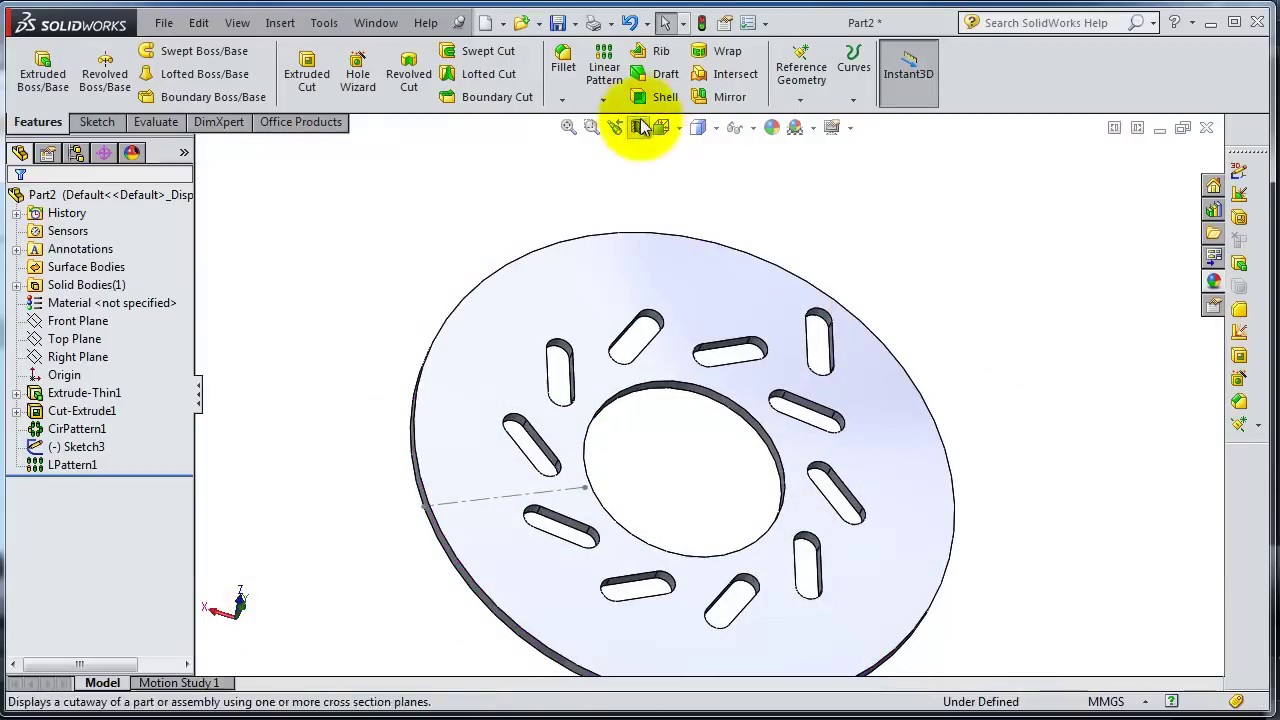
{"action": "left_click", "coordinate": [603, 99]}
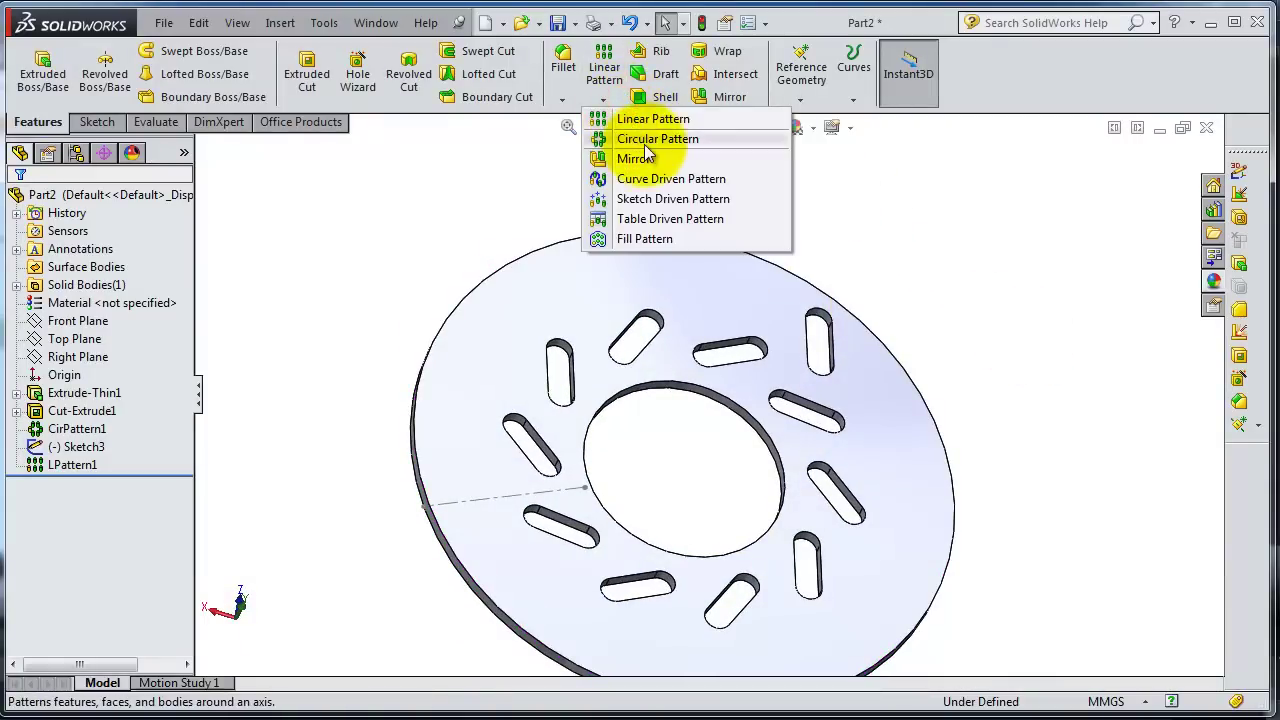
{"action": "left_click", "coordinate": [646, 140]}
{"action": "middle_click_drag", "start_coordinate": [1019, 425], "coordinate": [1117, 430]}
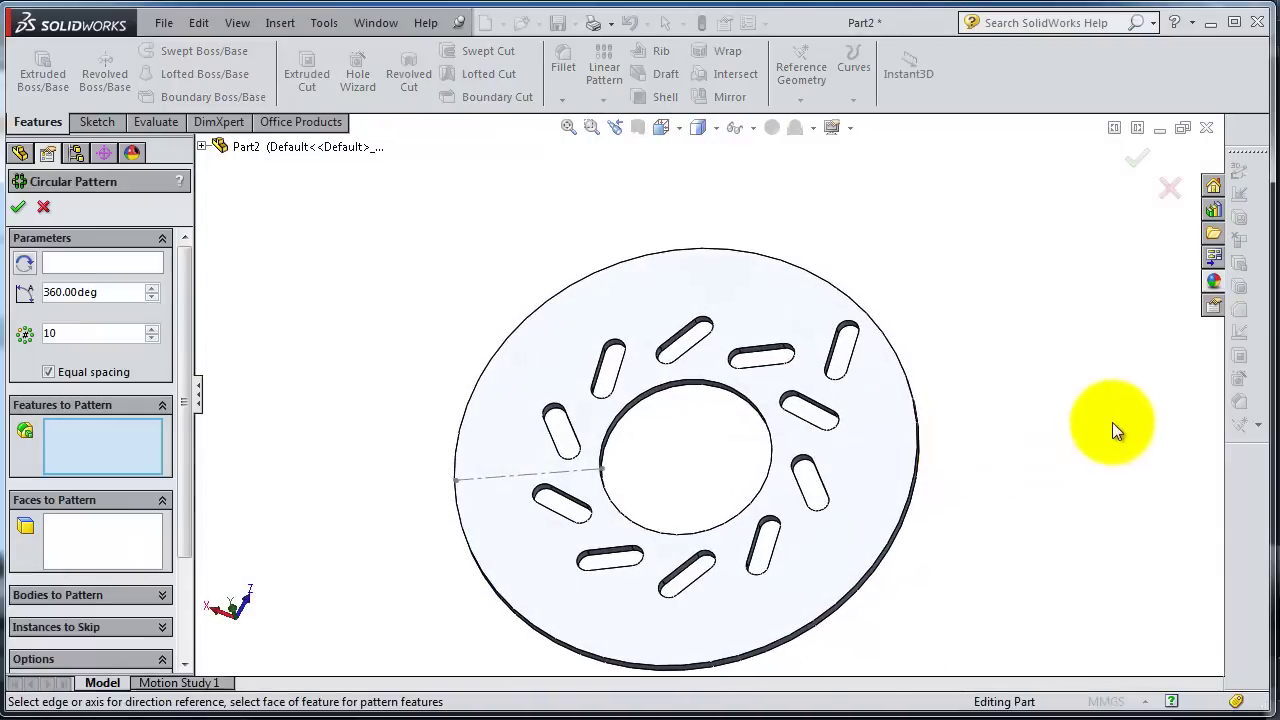
{"action": "left_click", "coordinate": [201, 146]}
{"action": "left_click", "coordinate": [277, 416]}
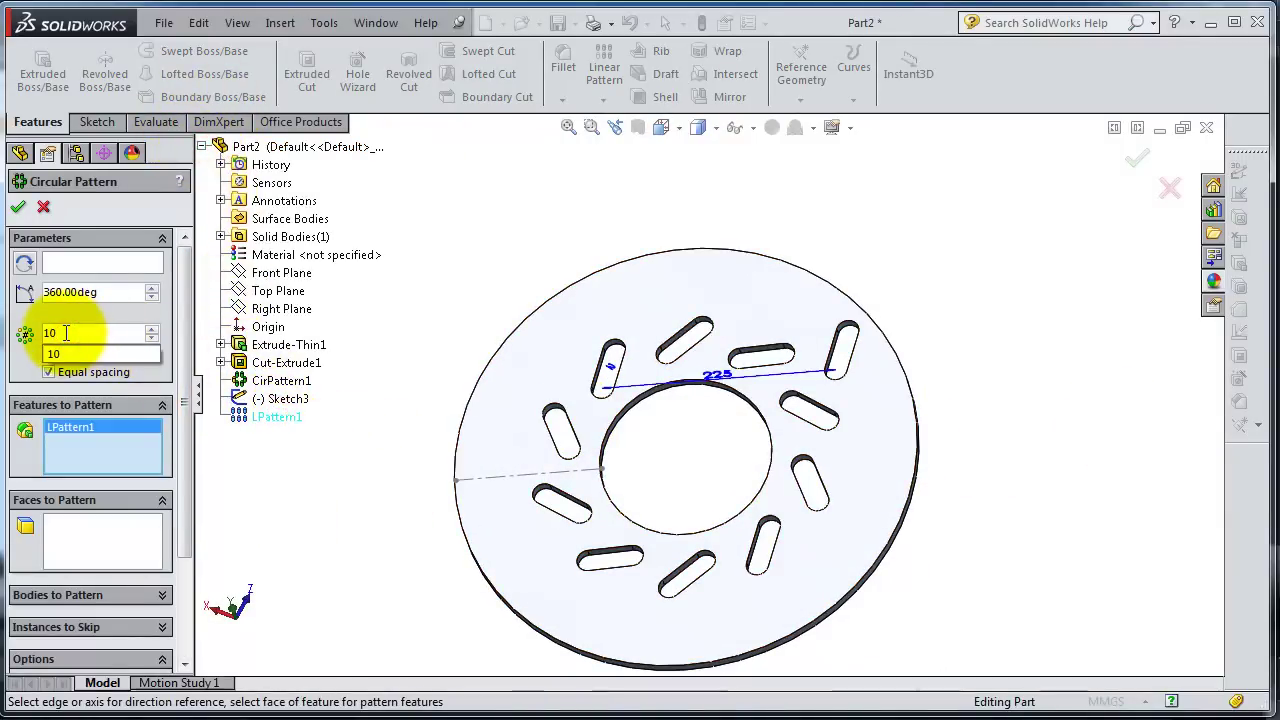
{"action": "left_click", "coordinate": [66, 263]}
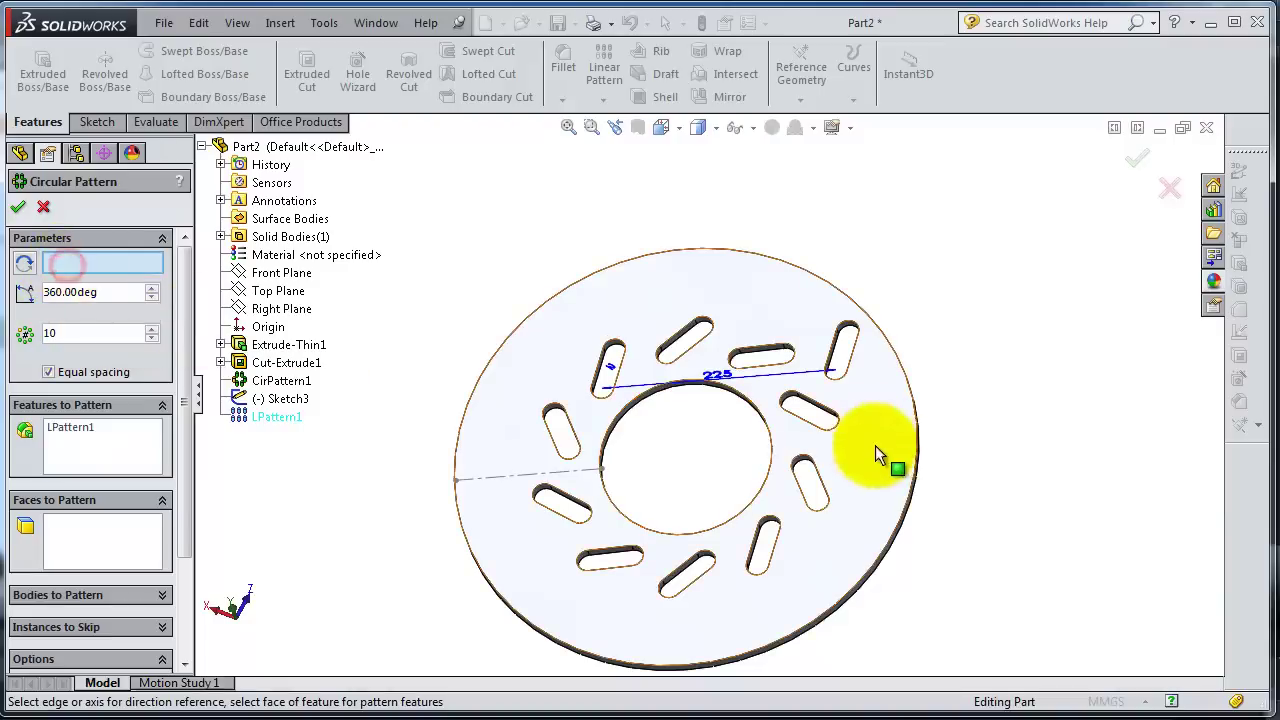
{"action": "left_click", "coordinate": [906, 492]}
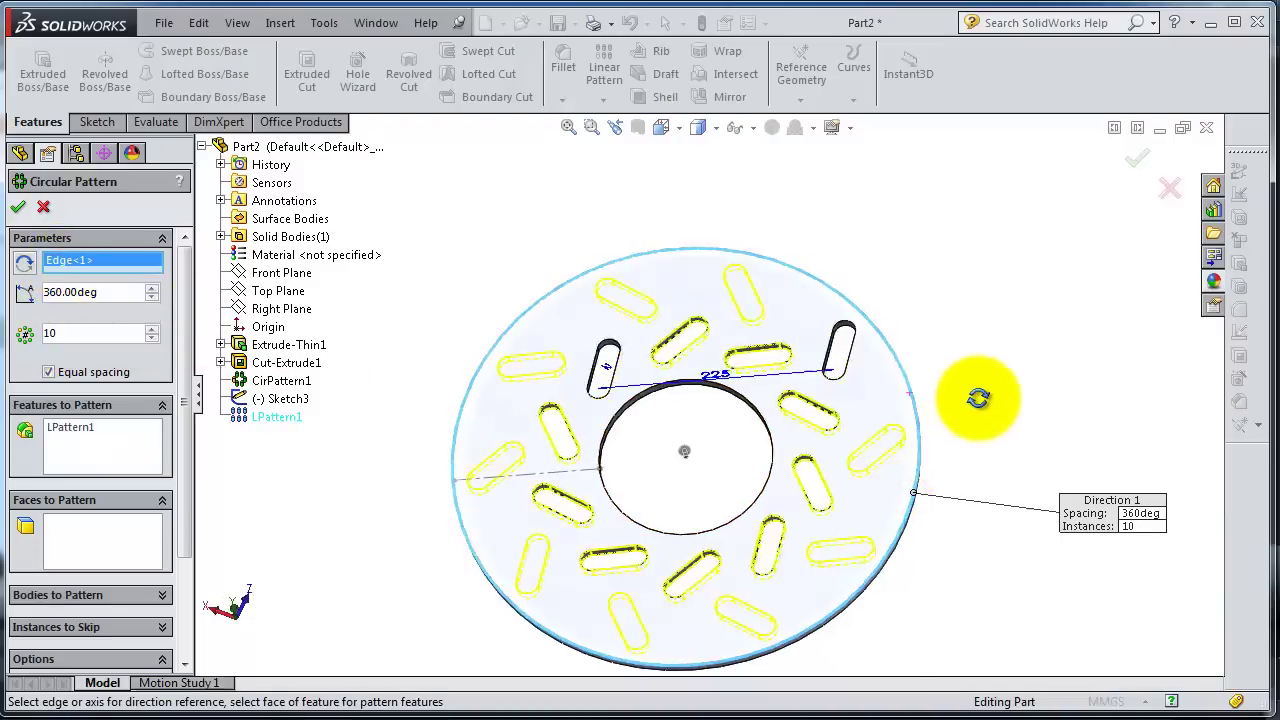
Step: Try 13 equally spaced instances for the circular pattern over 360 degrees
{"action": "scroll", "coordinate": [978, 458], "scroll_direction": "up", "scroll_amount": 2}
{"action": "scroll", "coordinate": [820, 507], "scroll_direction": "down", "scroll_amount": 1}
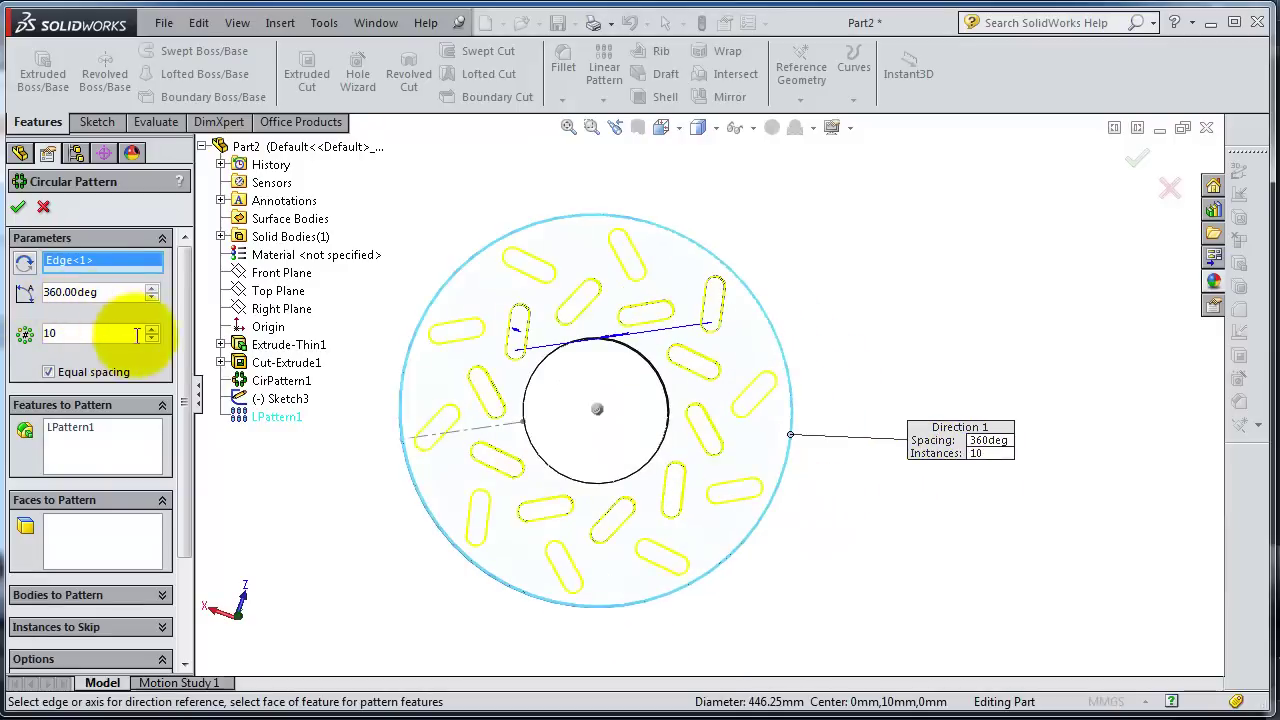
{"action": "left_click", "coordinate": [152, 331]}
{"action": "left_click", "coordinate": [152, 331]}
{"action": "left_click", "coordinate": [152, 331]}
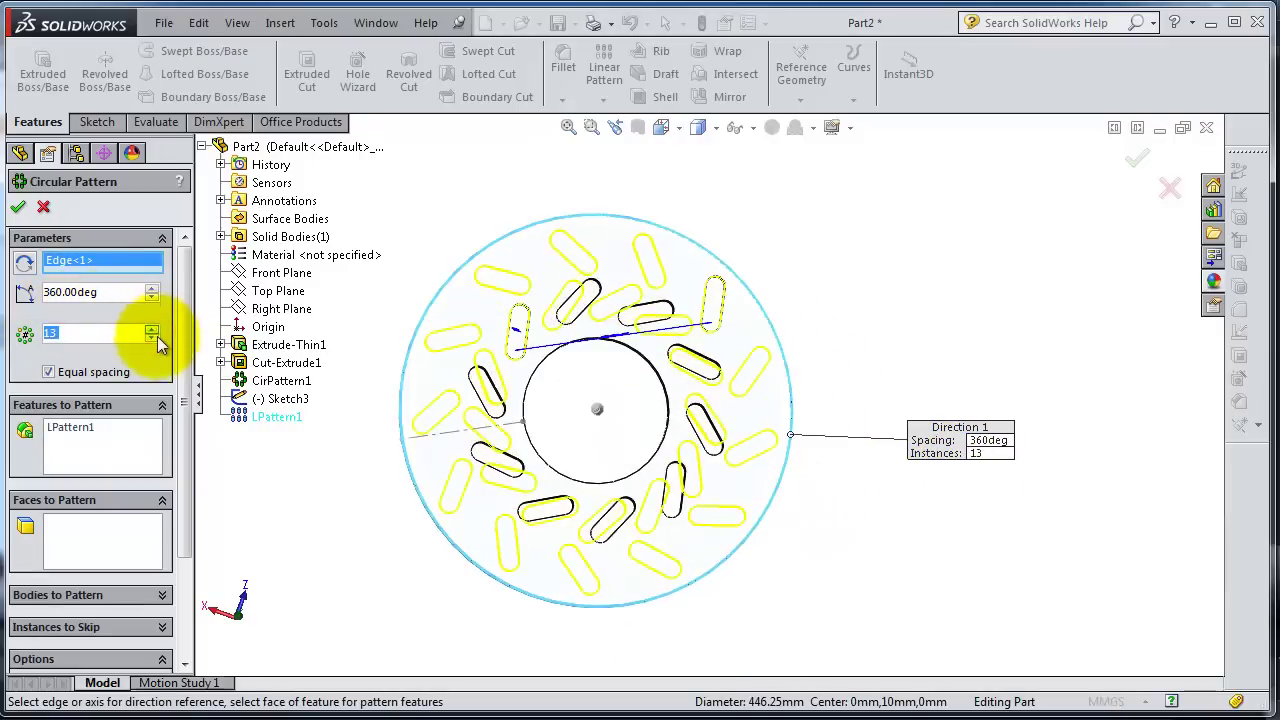
{"action": "middle_click_drag", "start_coordinate": [465, 396], "coordinate": [531, 411]}
{"action": "scroll", "coordinate": [548, 405], "scroll_direction": "down", "scroll_amount": 2}
{"action": "middle_click_drag", "start_coordinate": [645, 417], "coordinate": [616, 512]}
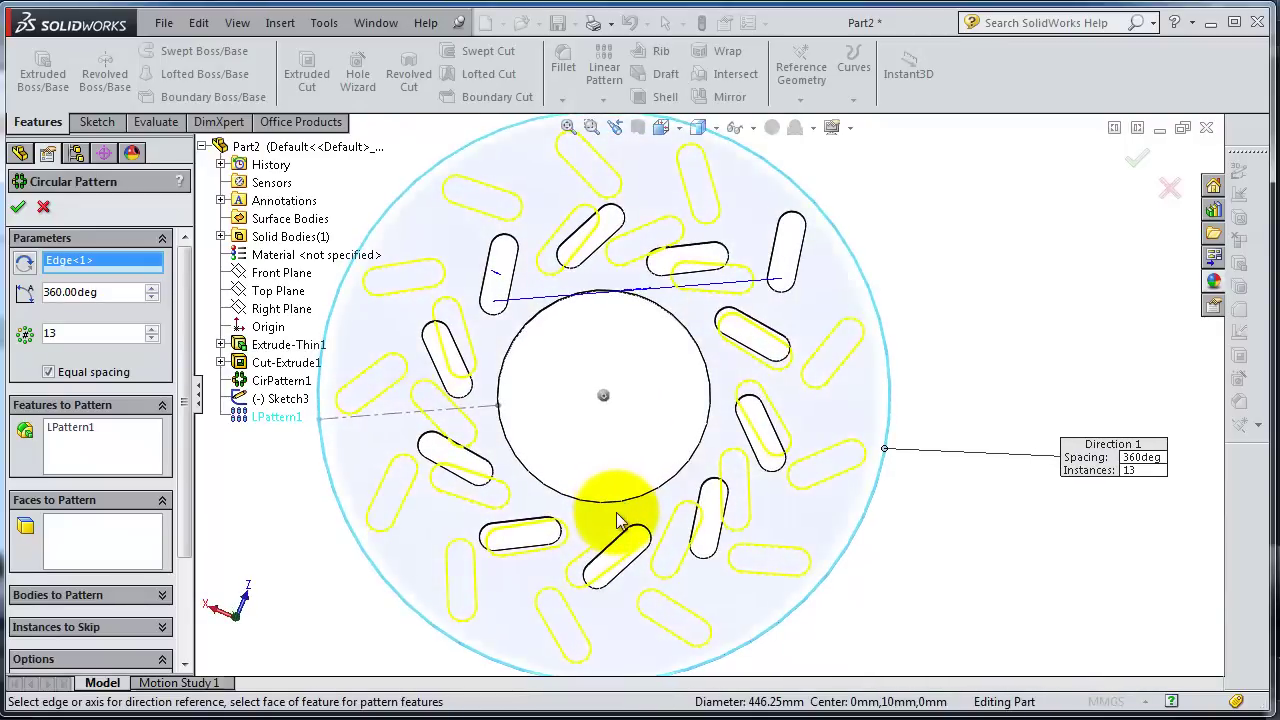
Step: Set the circular pattern to 10 instances over 360 degrees and complete it
{"action": "left_click", "coordinate": [153, 340]}
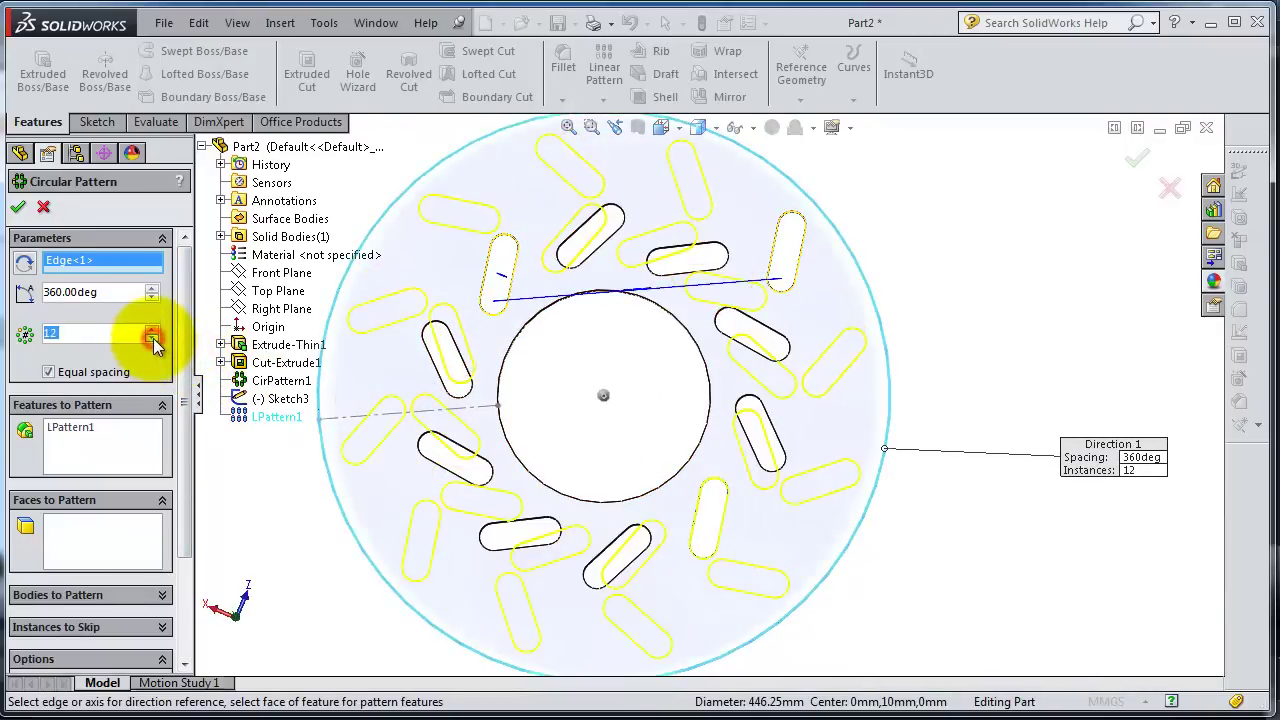
{"action": "left_click", "coordinate": [153, 340]}
{"action": "left_click", "coordinate": [153, 340]}
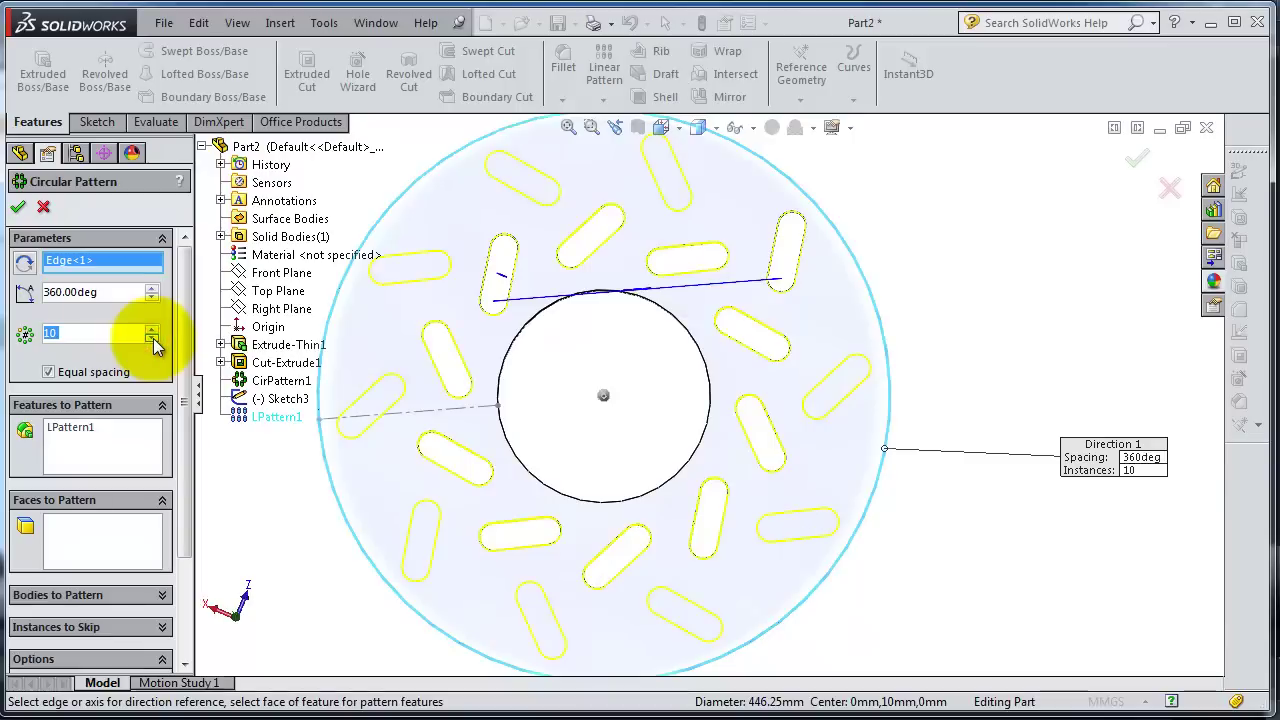
{"action": "left_click", "coordinate": [16, 207]}
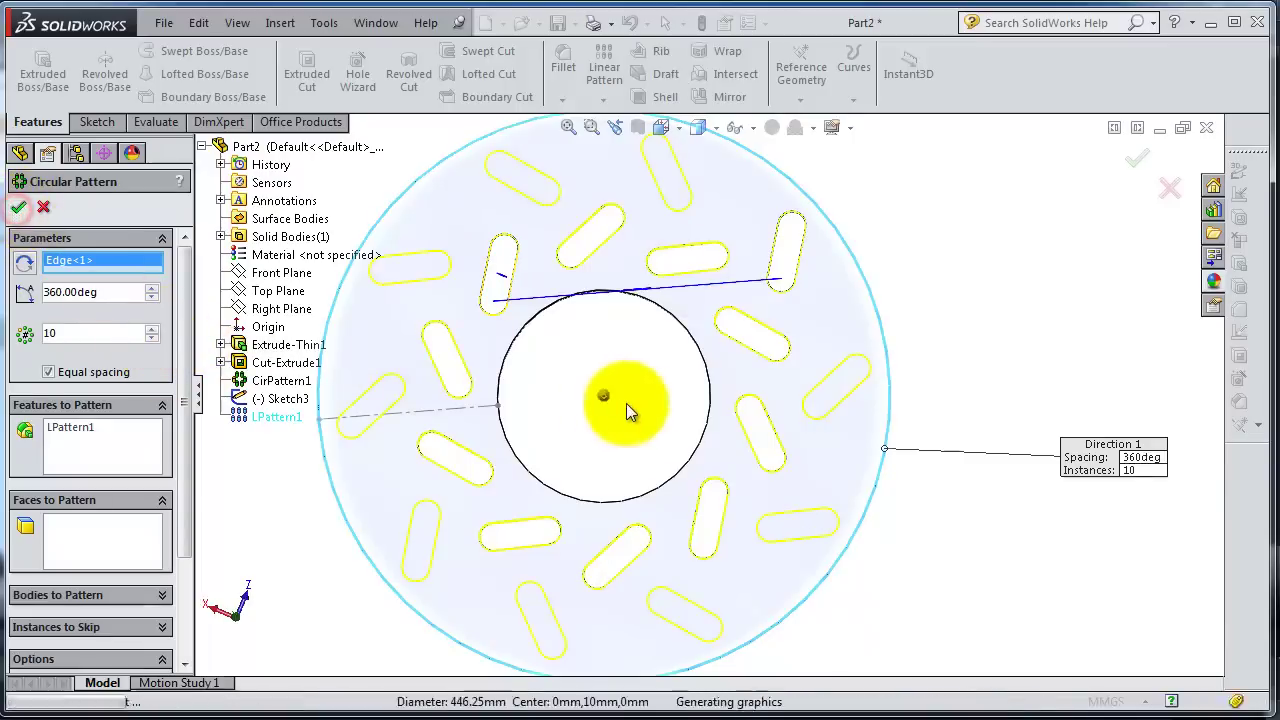
Step: Examine the inner and outer rings of slots from both sides of the disc
{"action": "middle_click_drag", "start_coordinate": [651, 443], "coordinate": [657, 380]}
{"action": "middle_click_drag", "start_coordinate": [652, 443], "coordinate": [663, 500]}
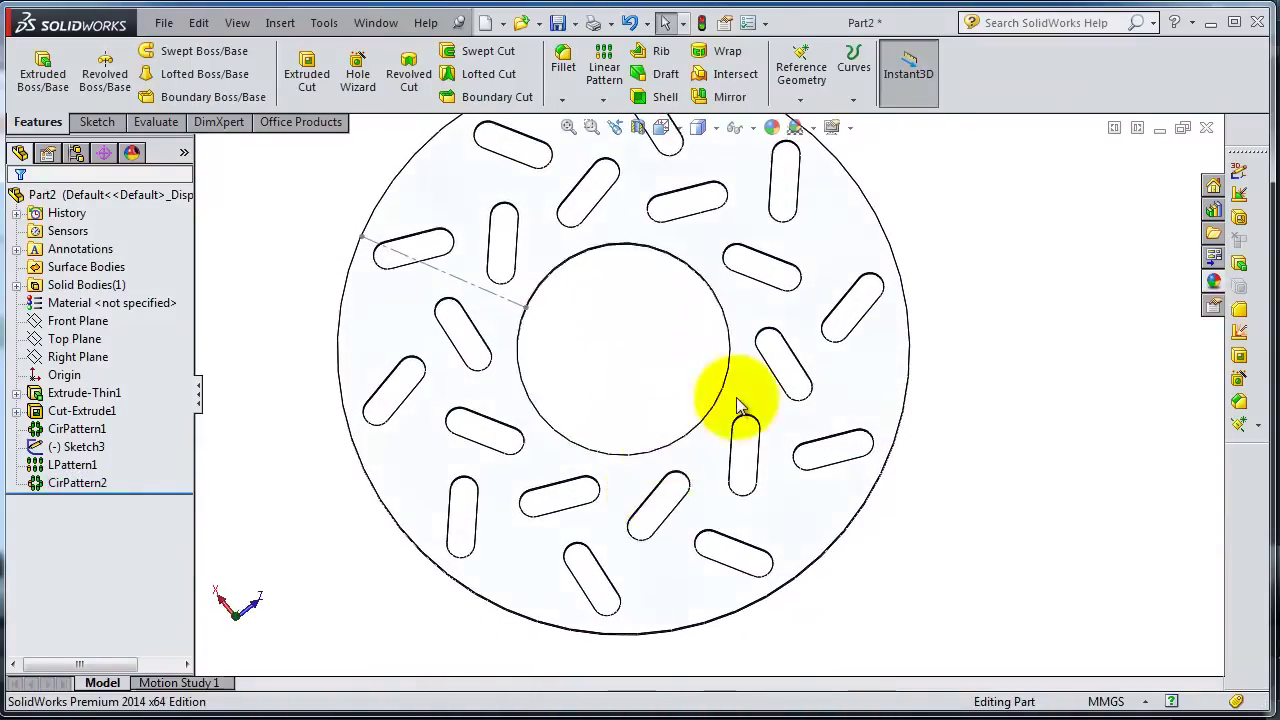
{"action": "scroll", "coordinate": [737, 406], "scroll_direction": "down", "scroll_amount": 2}
{"action": "middle_click_drag", "start_coordinate": [854, 404], "coordinate": [604, 157]}
{"action": "scroll", "coordinate": [1100, 451], "scroll_direction": "up", "scroll_amount": 3}
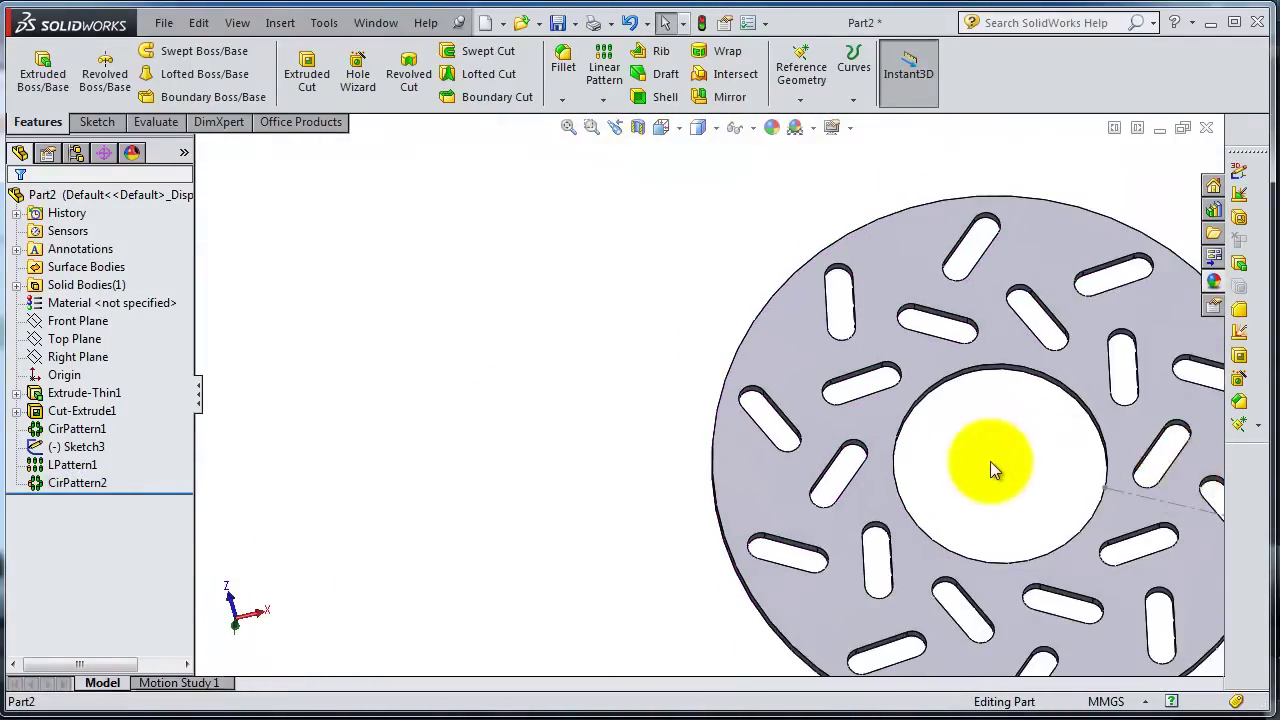
{"action": "scroll", "coordinate": [987, 463], "scroll_direction": "down", "scroll_amount": 3}
{"action": "scroll", "coordinate": [984, 472], "scroll_direction": "up", "scroll_amount": 3}
{"action": "scroll", "coordinate": [988, 468], "scroll_direction": "down", "scroll_amount": 2}
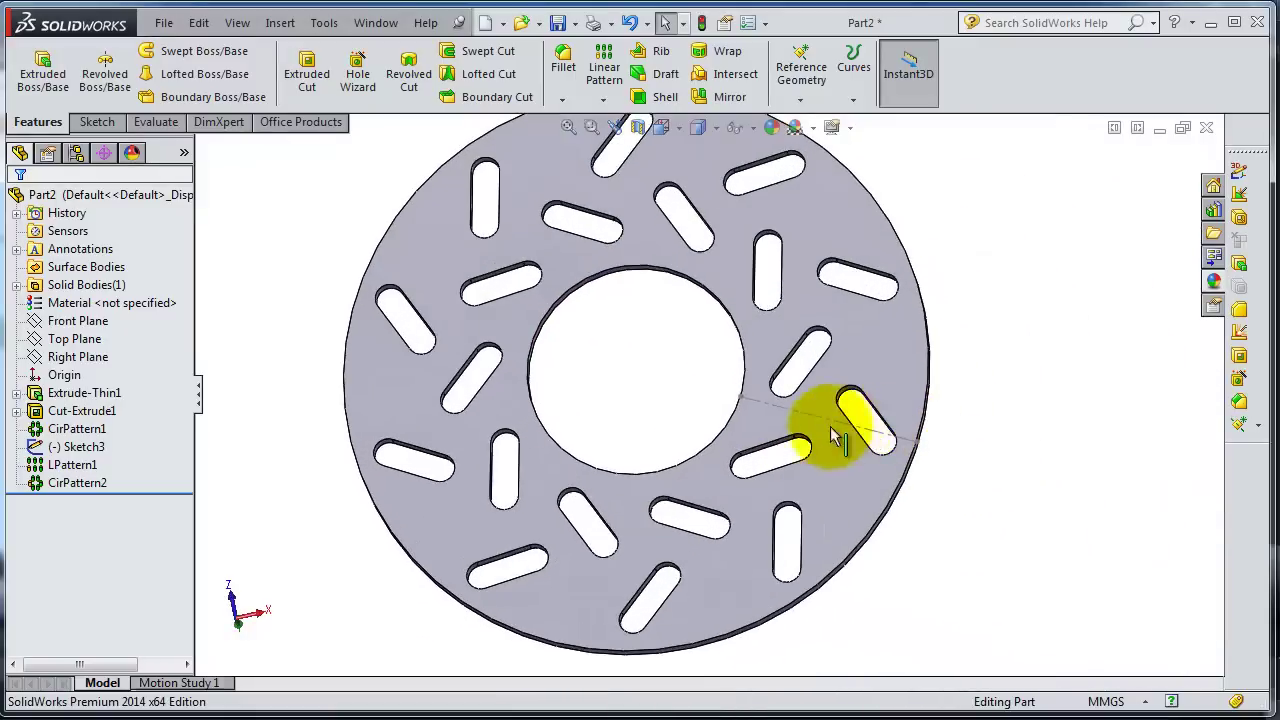
{"action": "middle_click_drag", "start_coordinate": [688, 420], "coordinate": [697, 472]}
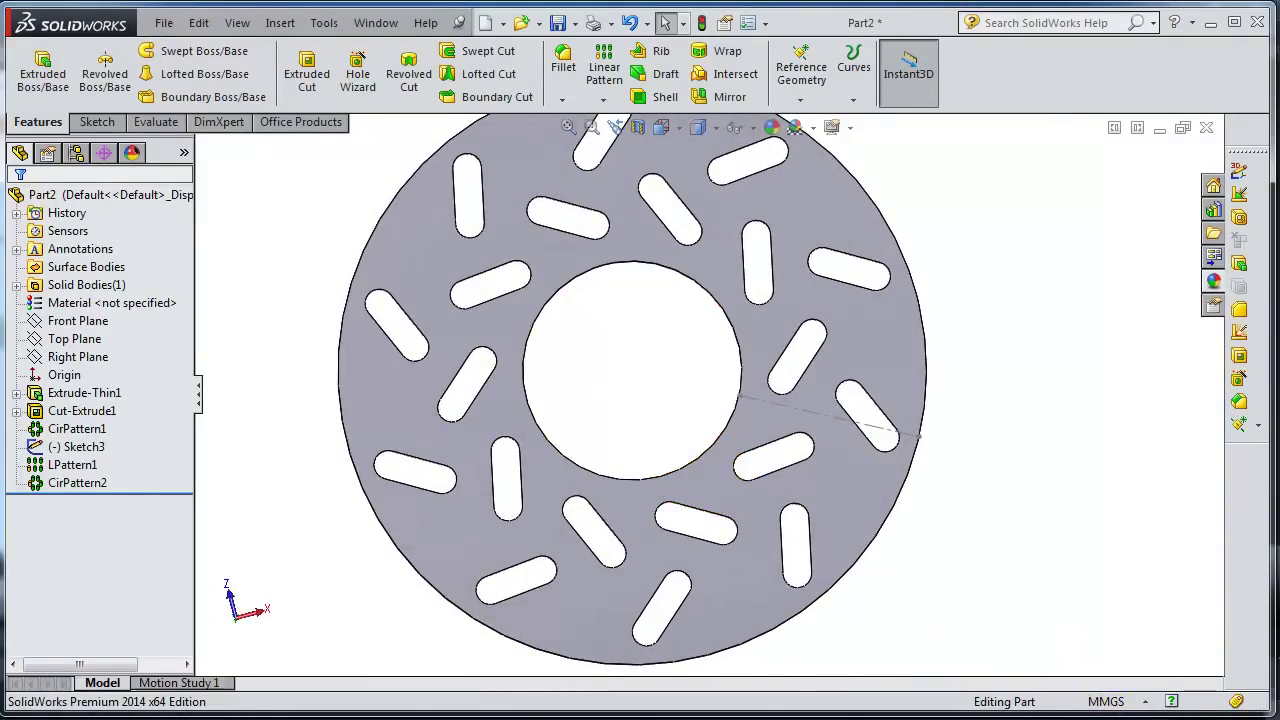